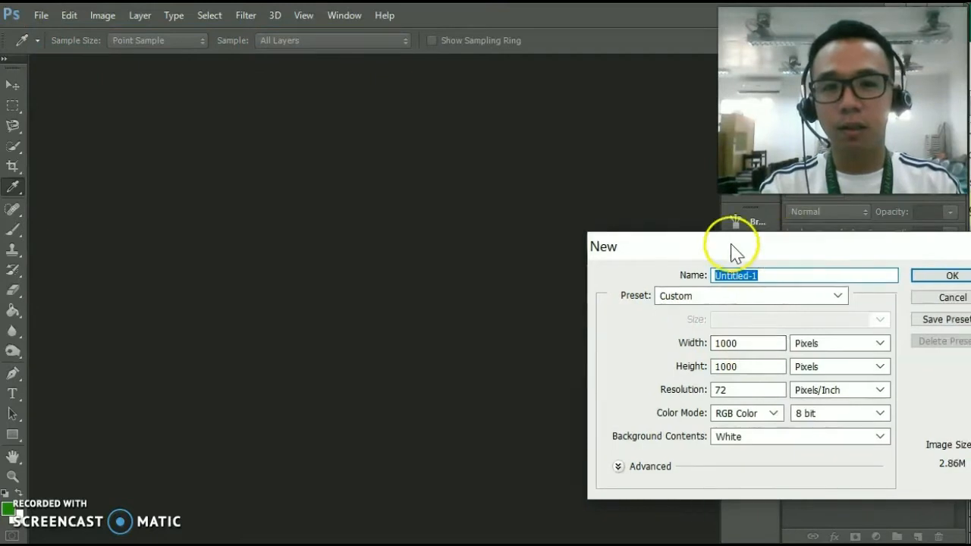
# Step: Create a new 1000 by 1000 pixel RGB document at 72 pixels/inch with a white background
pyautogui.press('Return')
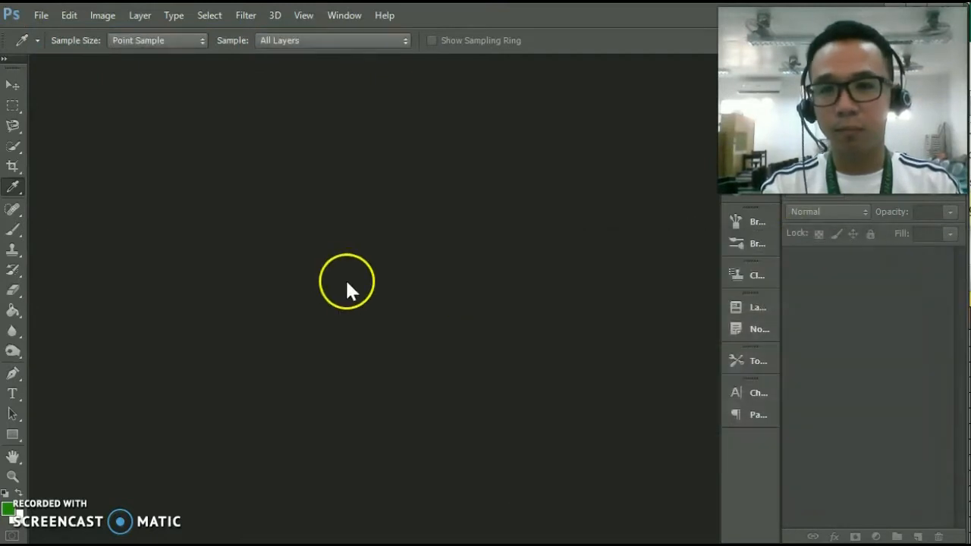
pyautogui.scroll(1, 364, 289)
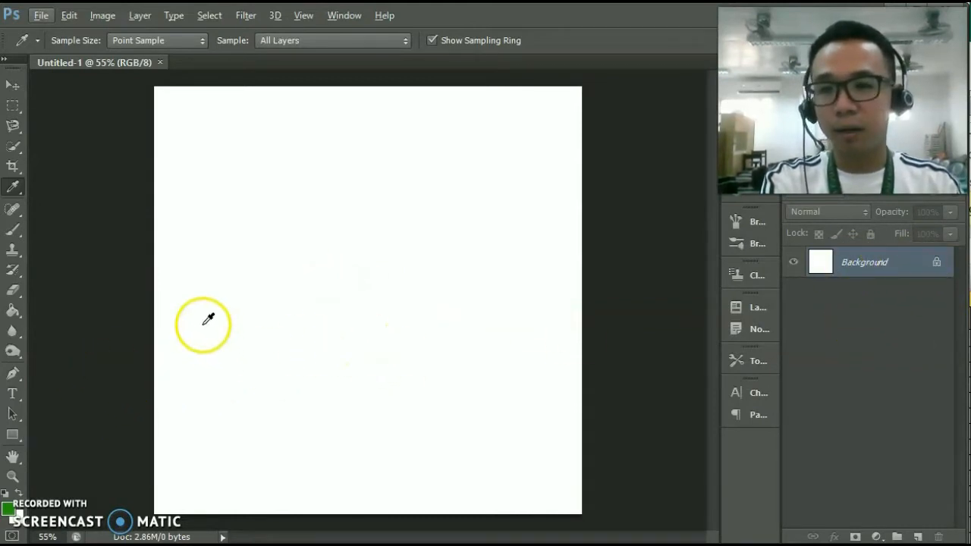
# Step: Set the foreground color to light blue (#98b9f6) and fill the Background layer with it using the Paint Bucket
pyautogui.click(14, 315)
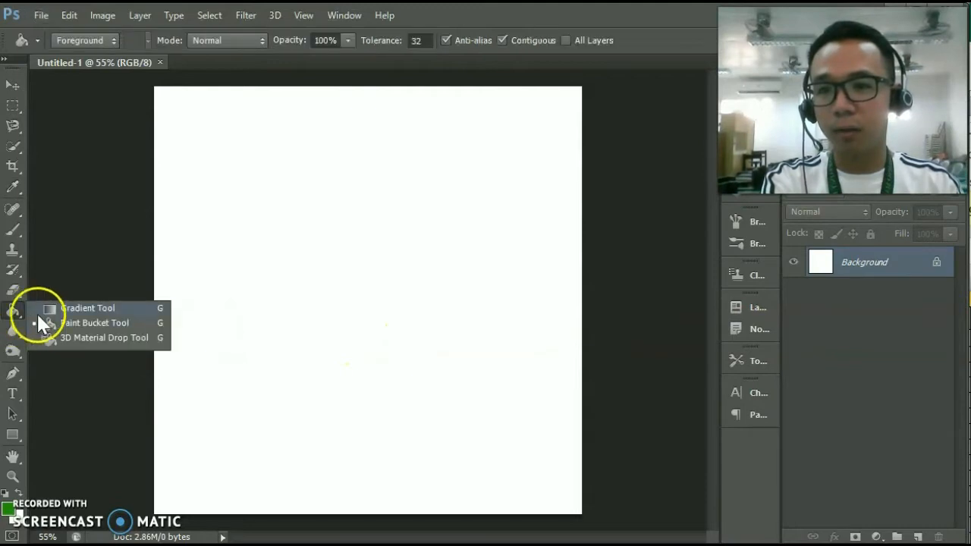
pyautogui.click(60, 325)
pyautogui.click(6, 509)
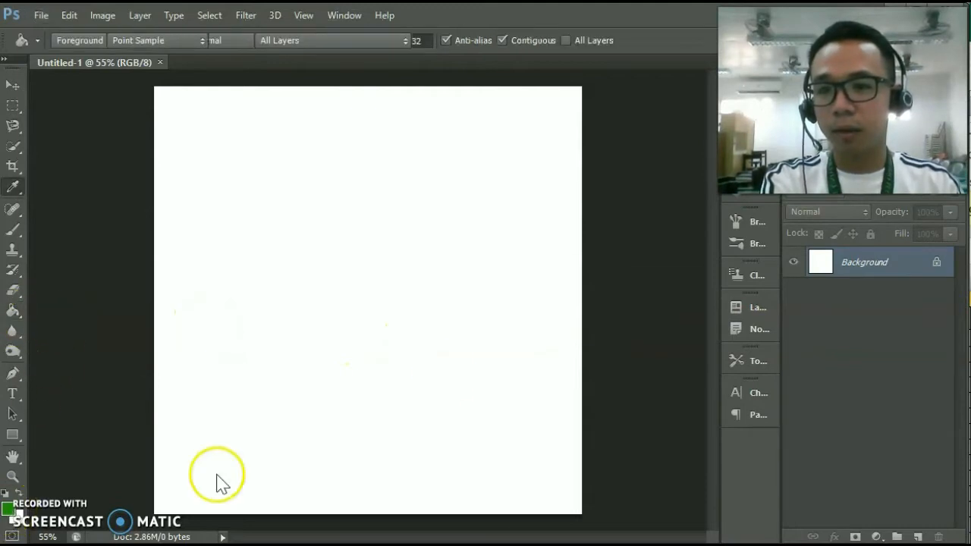
pyautogui.click(742, 398)
pyautogui.click(601, 328)
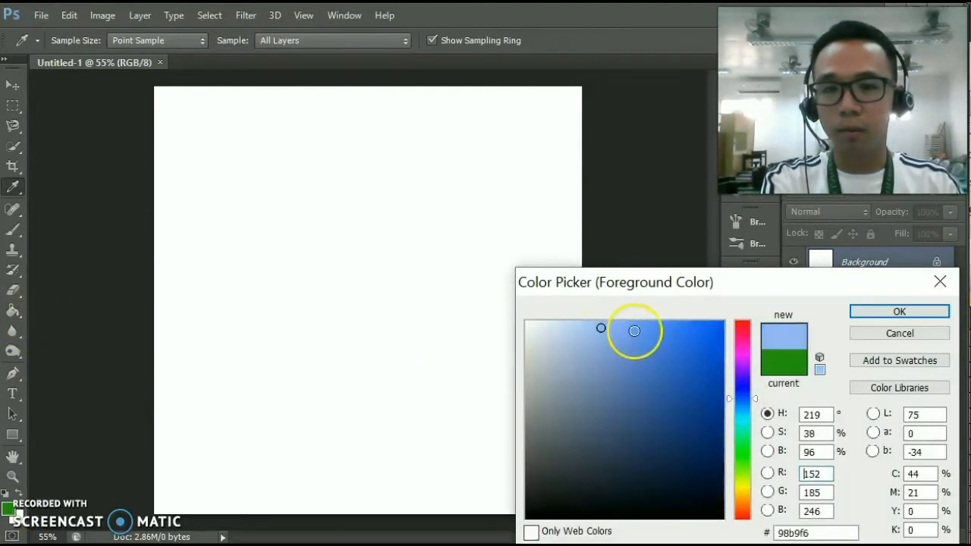
pyautogui.click(865, 319)
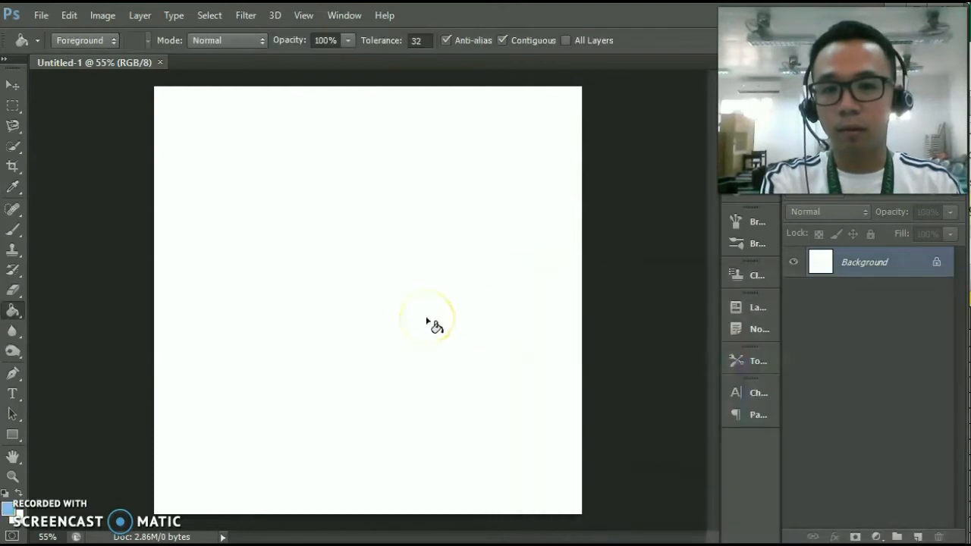
pyautogui.click(427, 323)
pyautogui.click(461, 299)
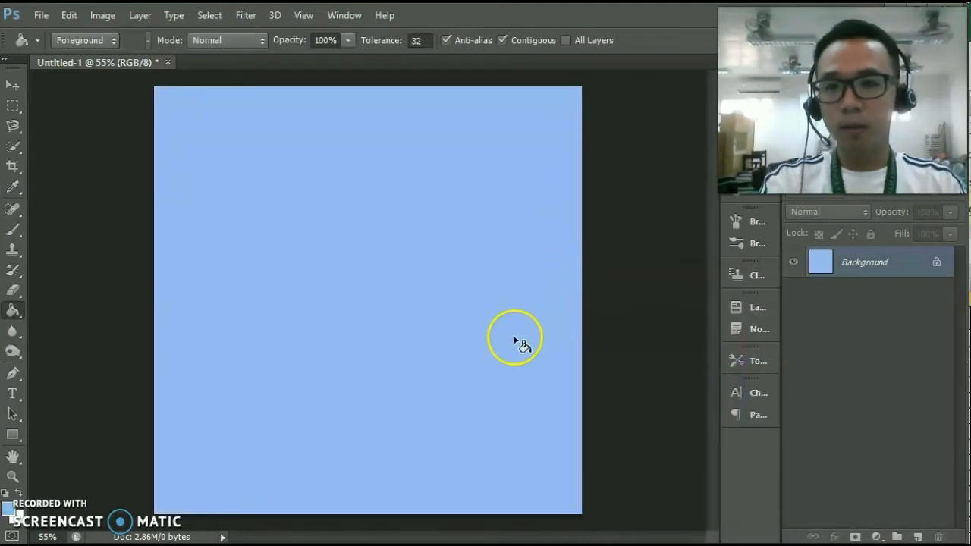
# Step: Add a new layer and make a wide rectangular marquee selection in the upper-left area of the canvas
pyautogui.click(917, 537)
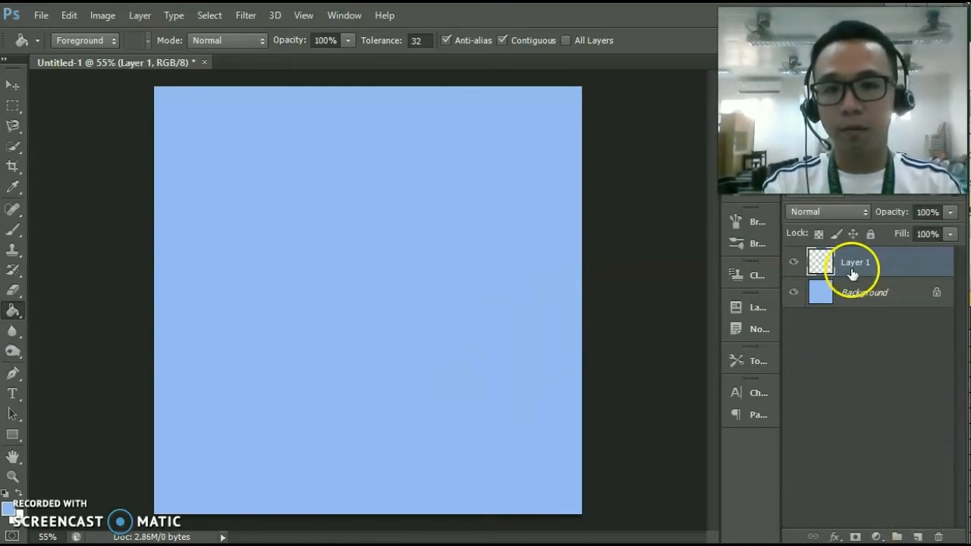
pyautogui.click(13, 107)
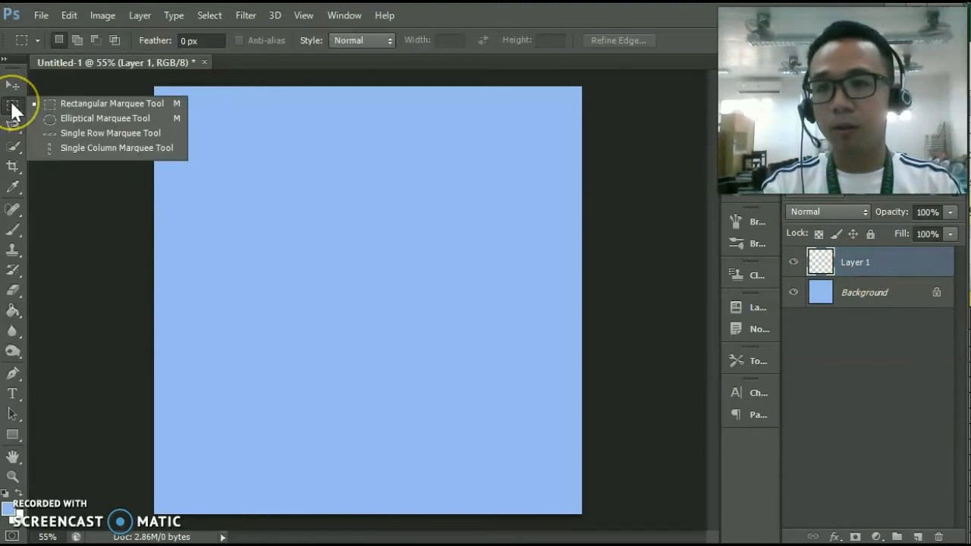
pyautogui.click(78, 103)
pyautogui.moveTo(206, 158); pyautogui.dragTo(374, 247)
# Step: Fill the rectangular selection with bright red (#f30000) and deselect it
pyautogui.rightClick(327, 196)
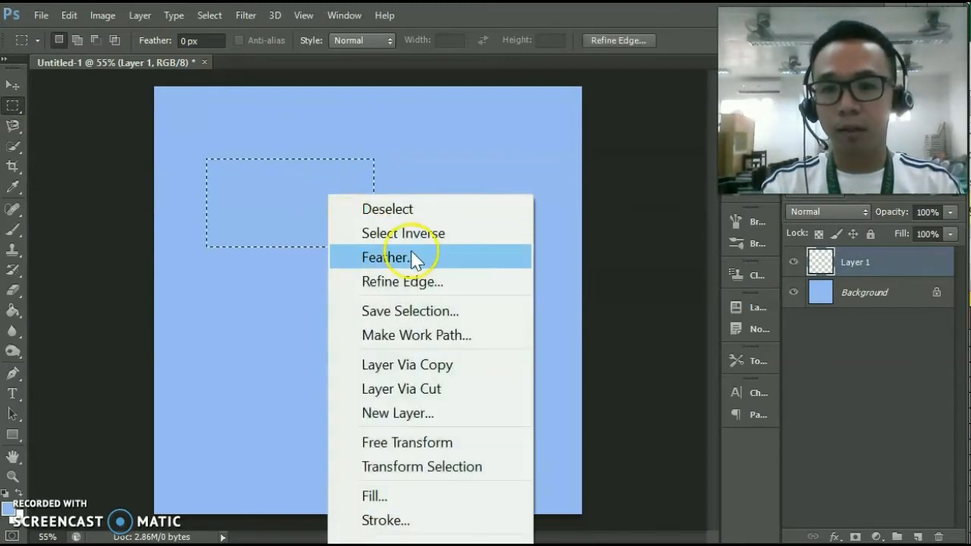
pyautogui.click(375, 496)
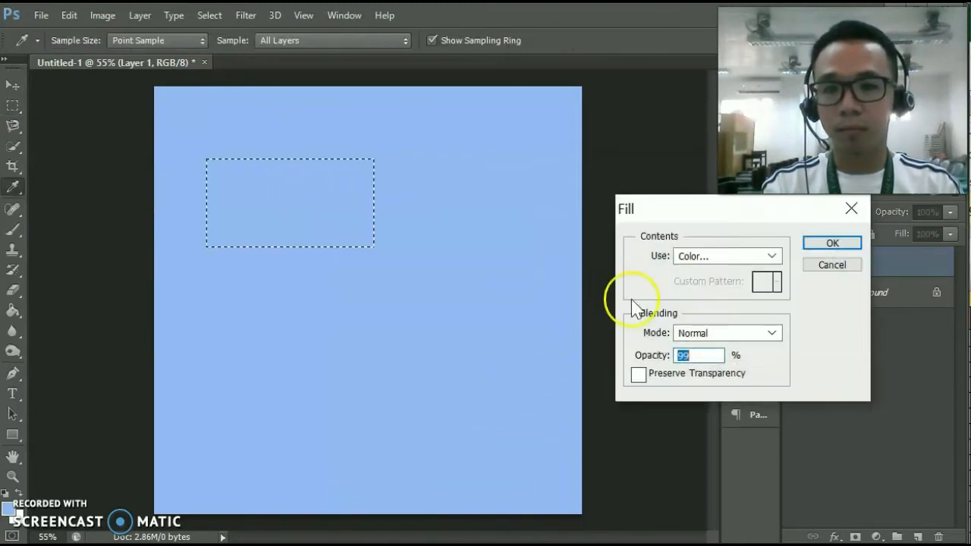
pyautogui.click(761, 261)
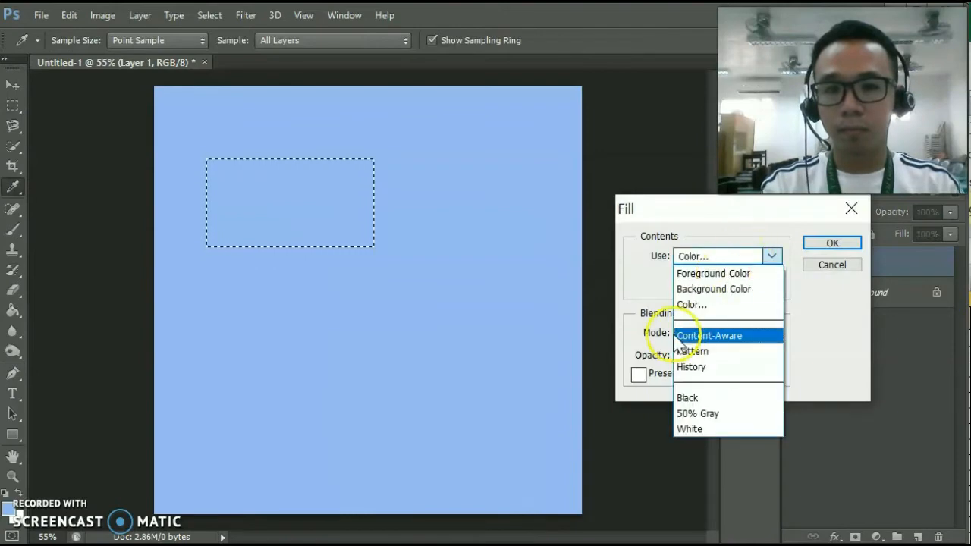
pyautogui.click(687, 303)
pyautogui.click(723, 432)
pyautogui.click(743, 320)
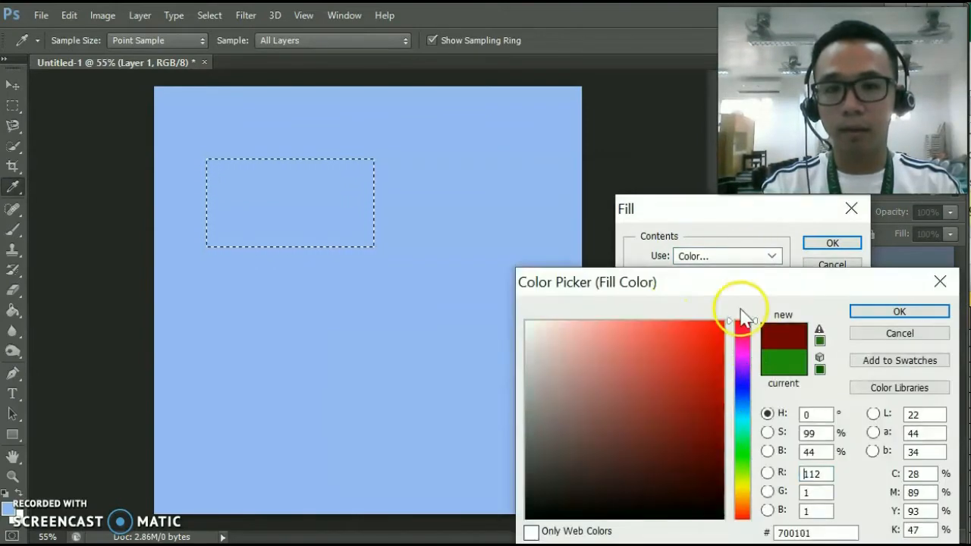
pyautogui.click(723, 329)
pyautogui.click(899, 311)
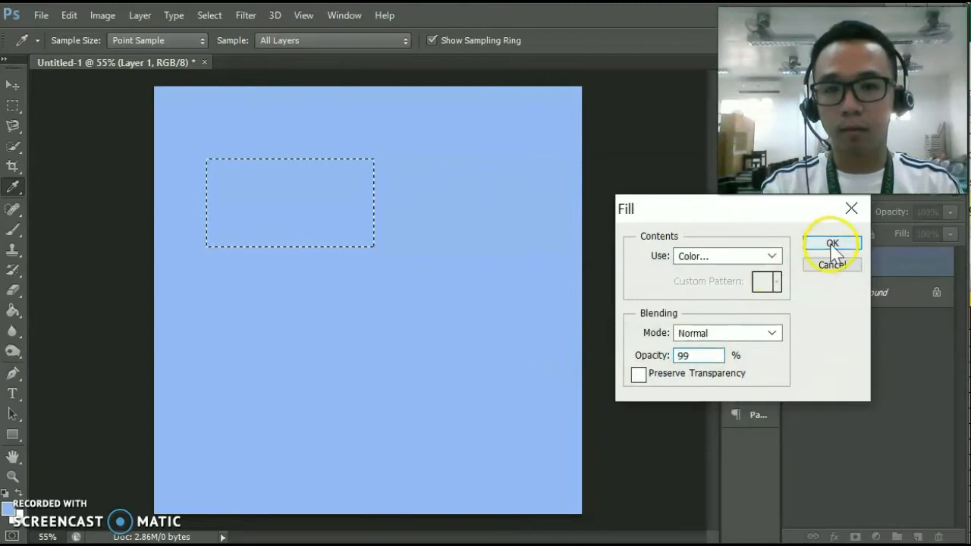
pyautogui.click(832, 243)
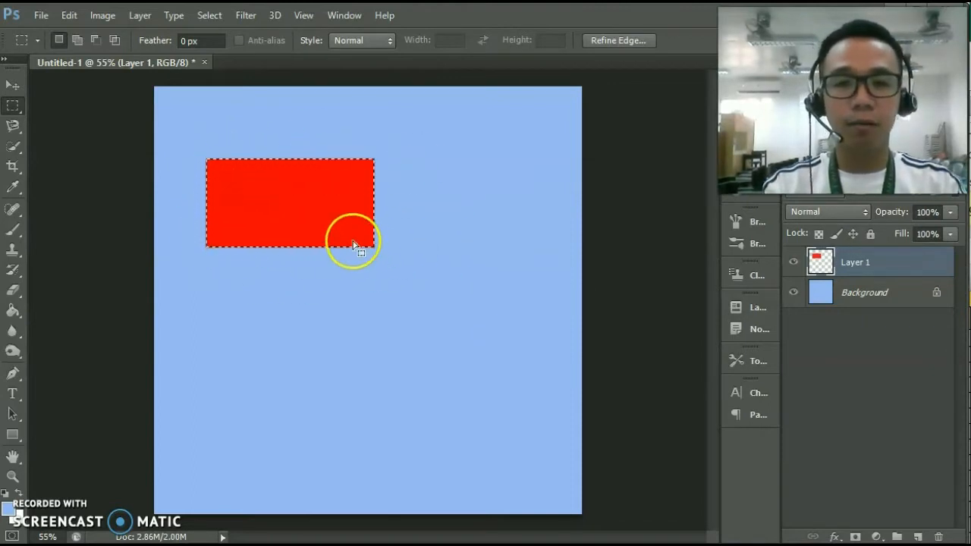
pyautogui.click(402, 227)
pyautogui.click(359, 198)
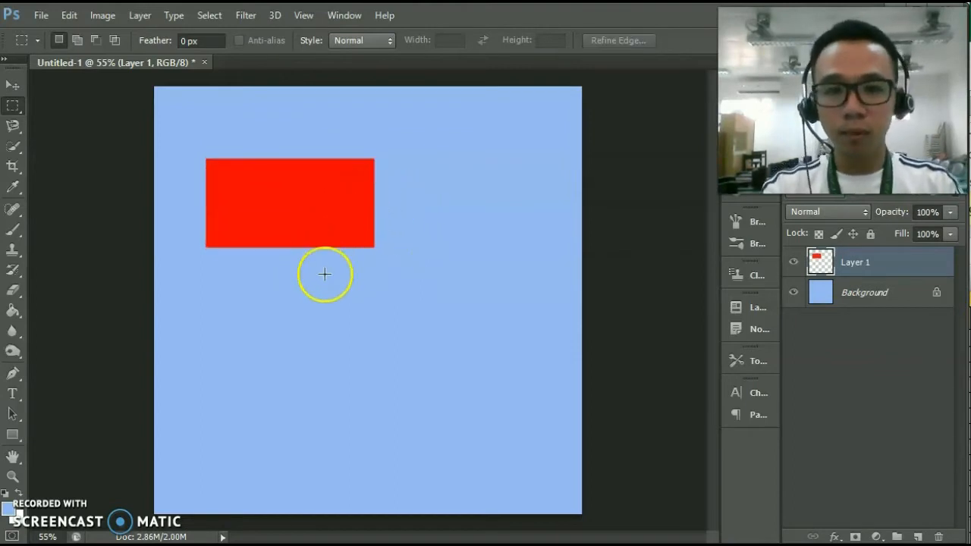
# Step: Switch to the Elliptical Marquee tool and add another new layer above the red rectangle's layer
pyautogui.click(14, 104)
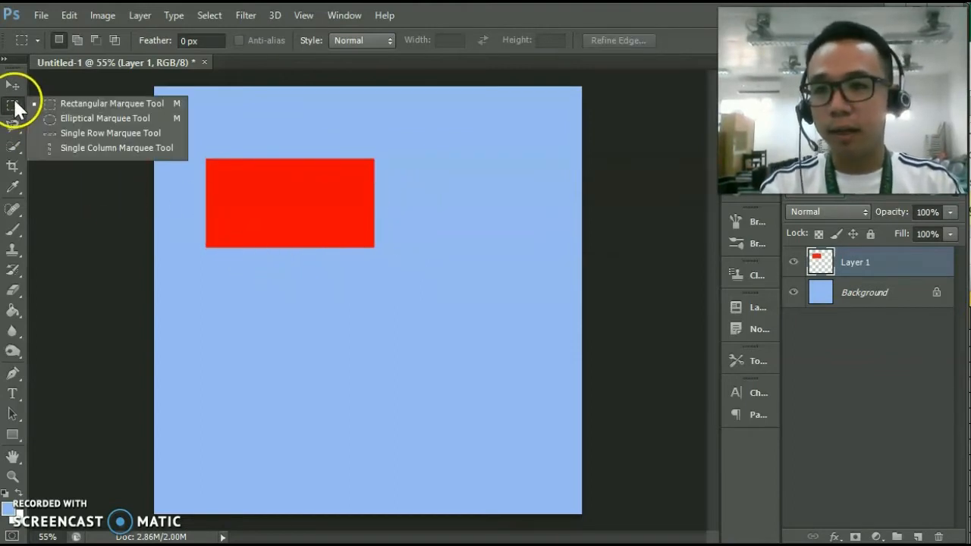
pyautogui.click(54, 116)
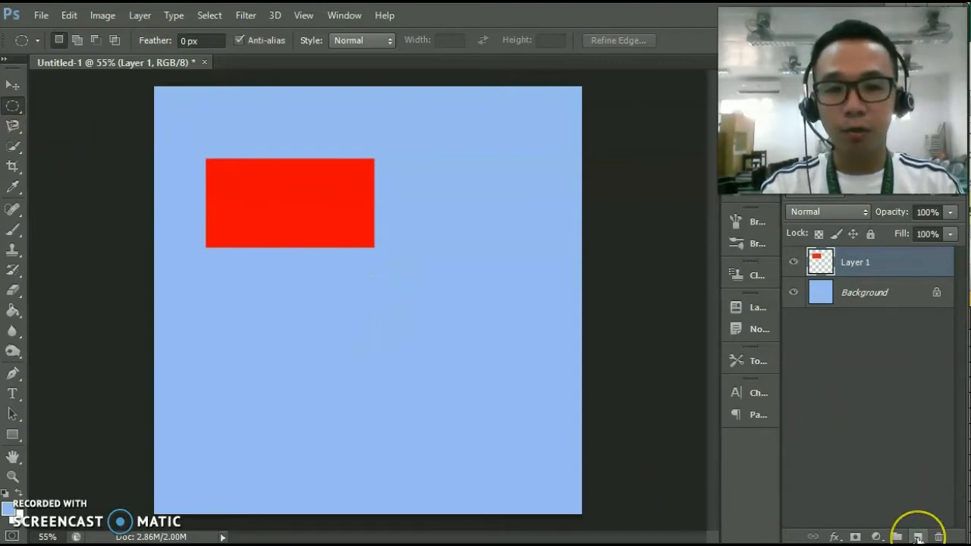
pyautogui.click(918, 537)
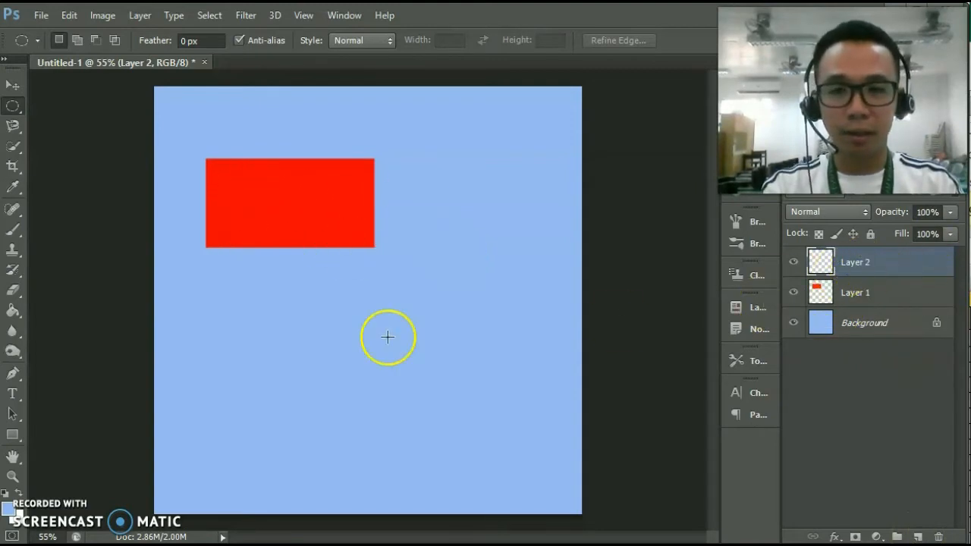
pyautogui.moveTo(293, 280); pyautogui.dragTo(410, 392)
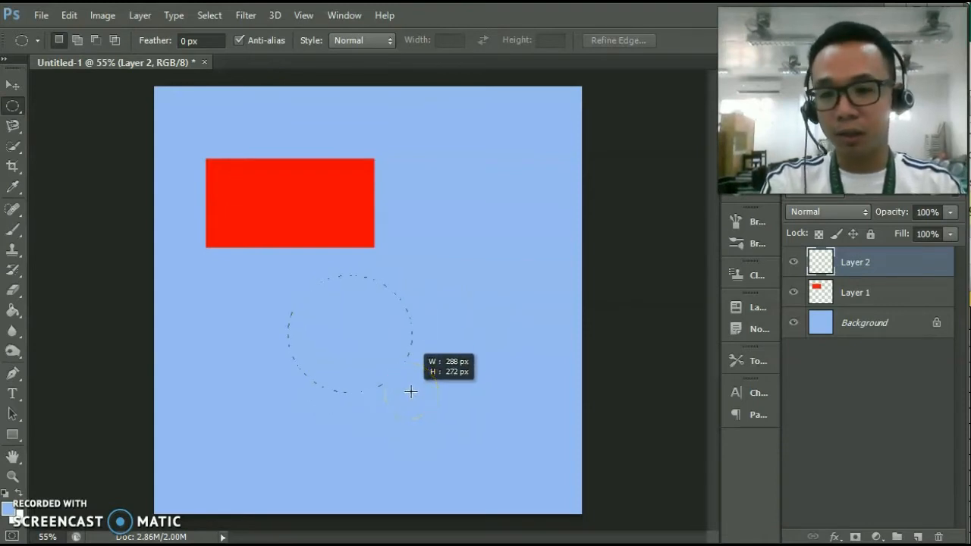
pyautogui.moveTo(410, 391); pyautogui.dragTo(434, 432)
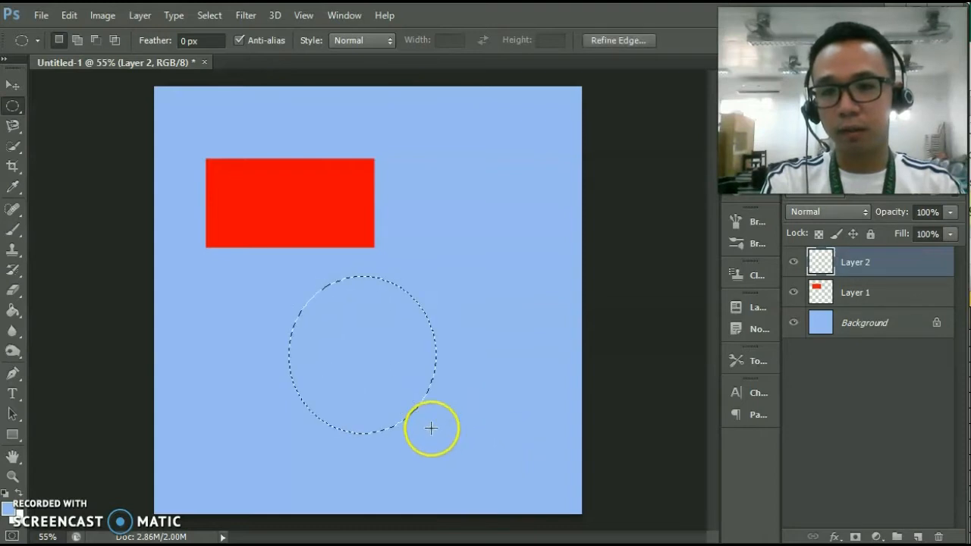
pyautogui.click(319, 351)
# Step: Make a circular selection below the red rectangle with the Elliptical Marquee tool
pyautogui.moveTo(292, 299); pyautogui.dragTo(454, 458)
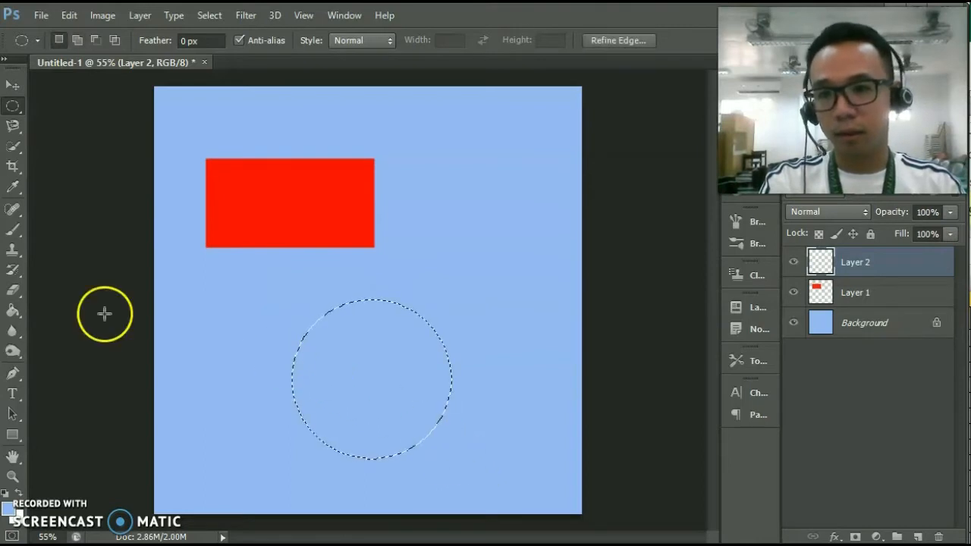
pyautogui.click(18, 312)
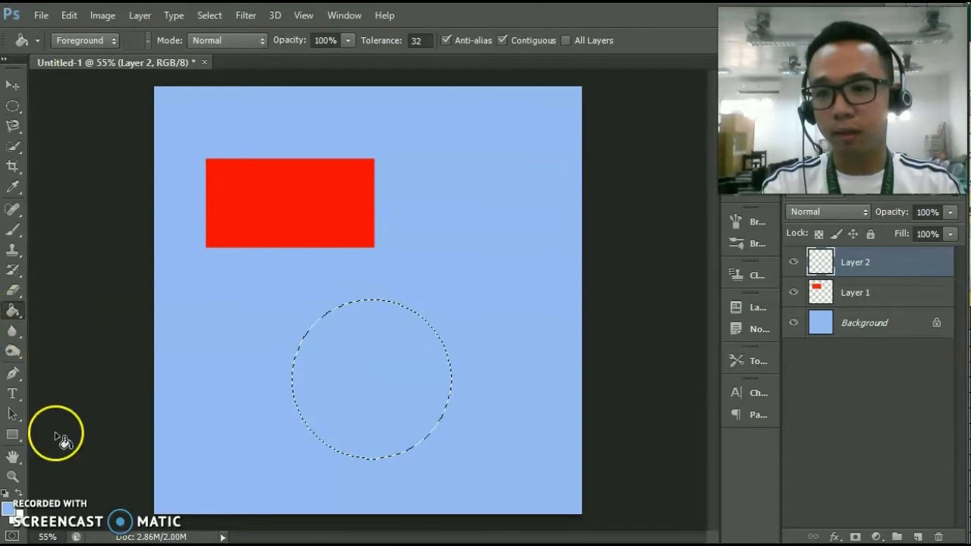
pyautogui.click(13, 106)
# Step: Fill the circular selection with a custom bright yellow color and deselect it
pyautogui.rightClick(407, 388)
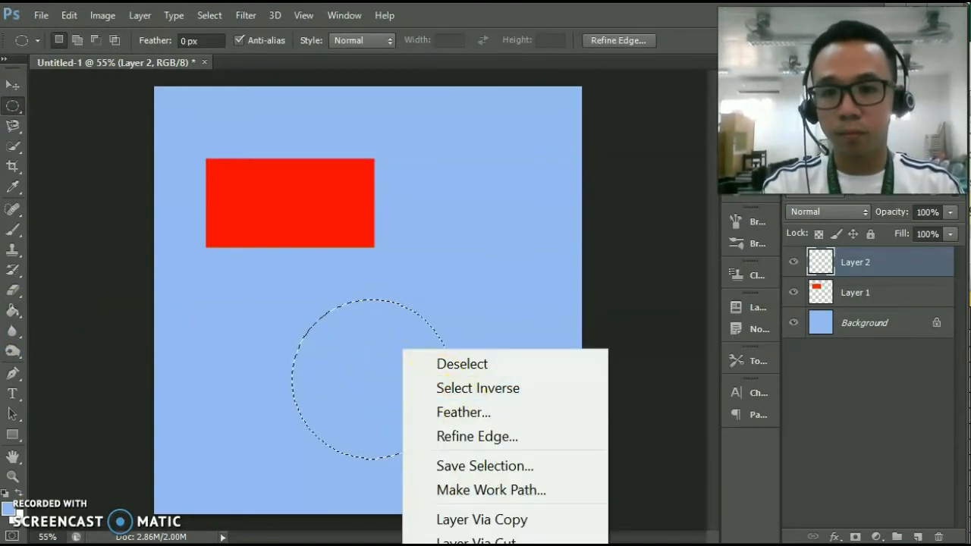
pyautogui.click(470, 545)
pyautogui.click(773, 257)
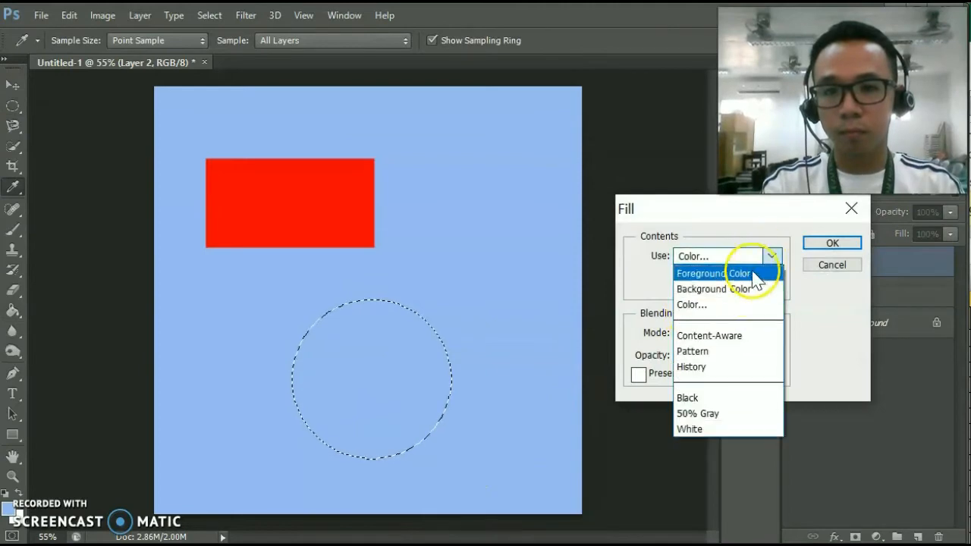
pyautogui.click(719, 306)
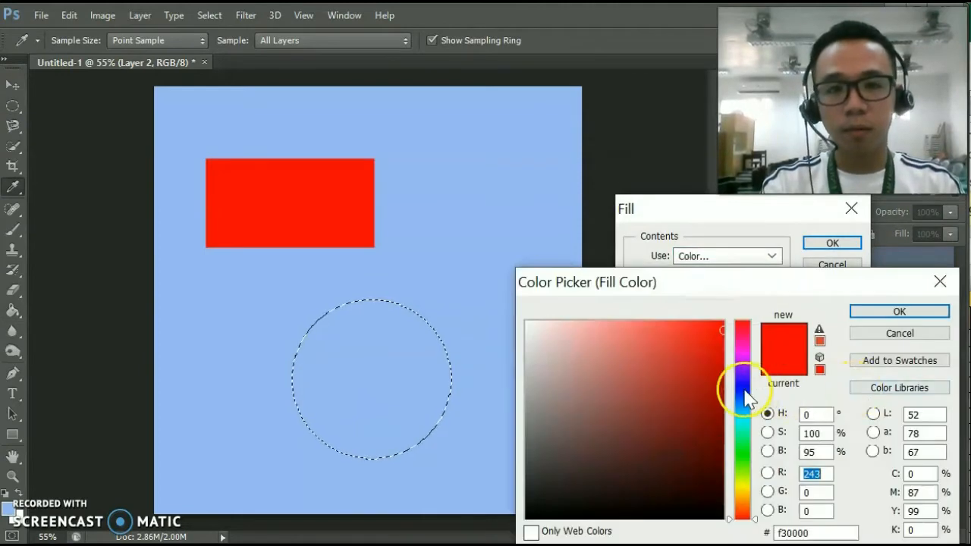
pyautogui.click(740, 388)
pyautogui.click(741, 481)
pyautogui.click(703, 342)
pyautogui.click(874, 311)
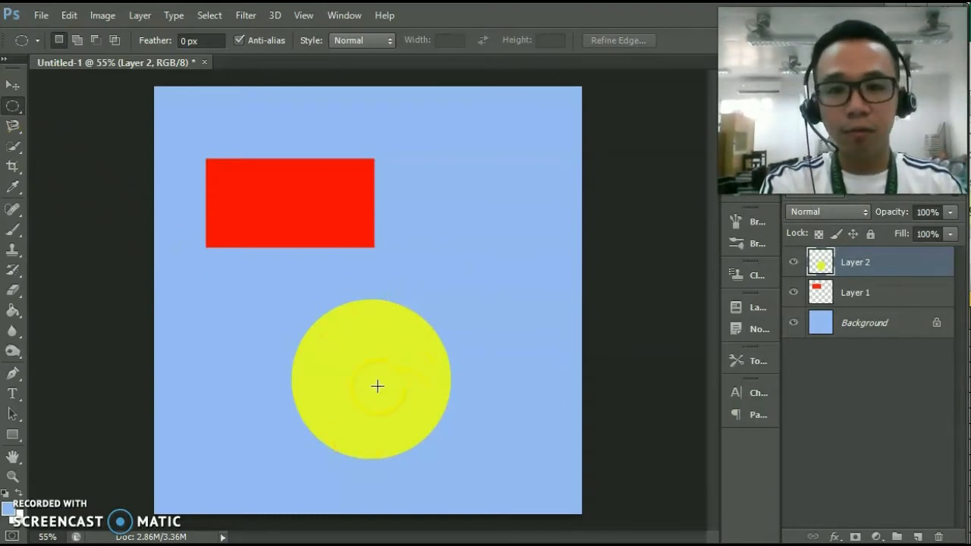
# Step: Enlarge the yellow circle with Free Transform and move it so it overlaps the lower part of the red rectangle
pyautogui.click(11, 83)
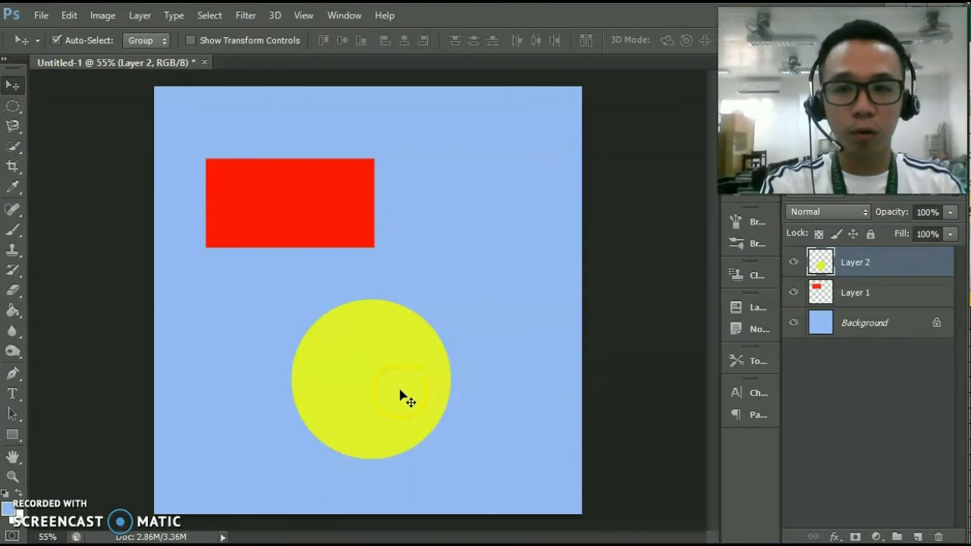
pyautogui.hotkey('ctrl', 't')
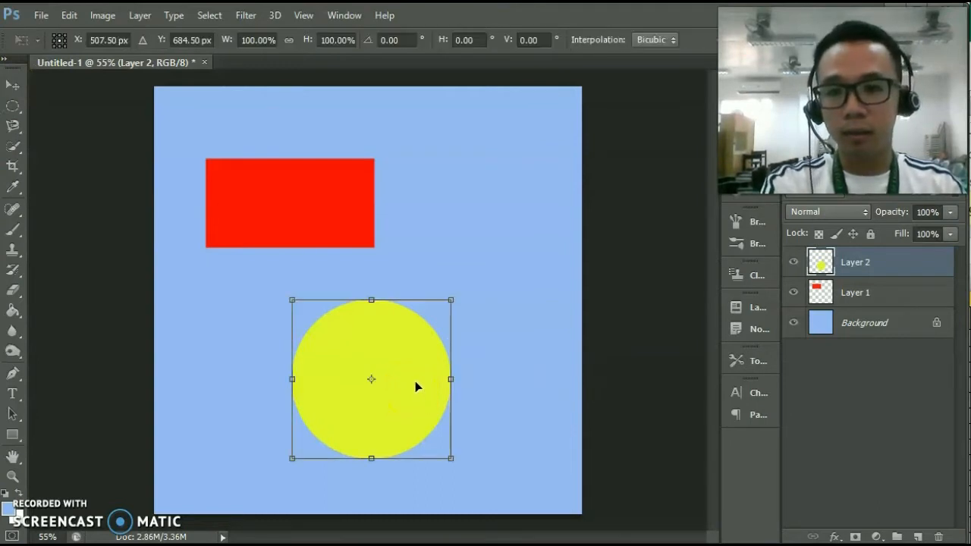
pyautogui.moveTo(394, 363); pyautogui.dragTo(465, 356)
pyautogui.click(374, 324)
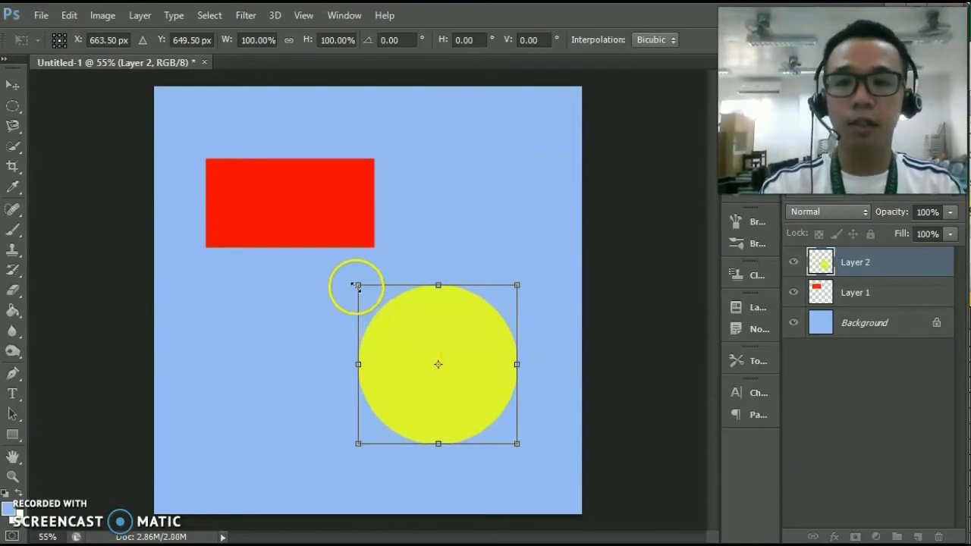
pyautogui.moveTo(355, 286); pyautogui.dragTo(269, 294)
pyautogui.moveTo(422, 321); pyautogui.dragTo(296, 256)
pyautogui.press('Return')
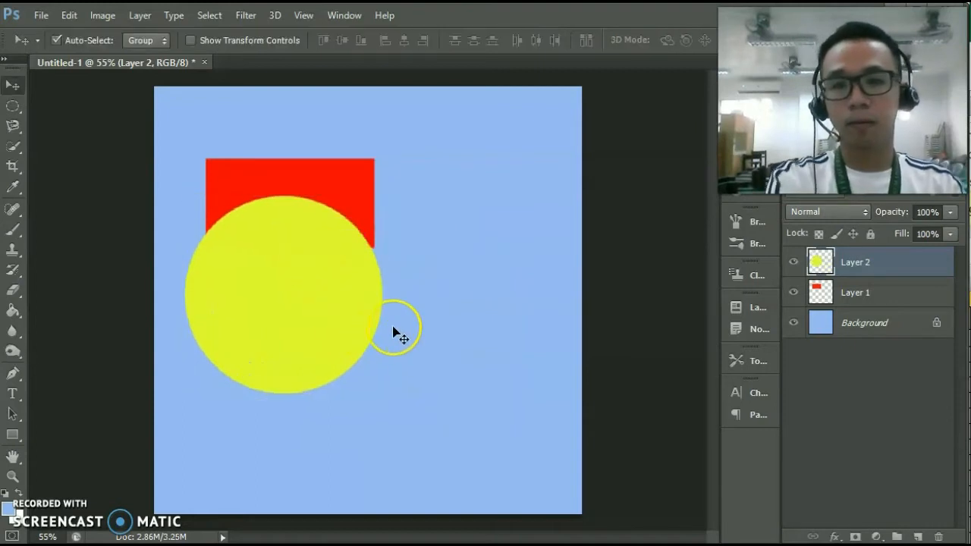
# Step: Add a new layer above the yellow circle's layer and draw a looping freeform selection beside the circle with the Lasso tool
pyautogui.click(14, 106)
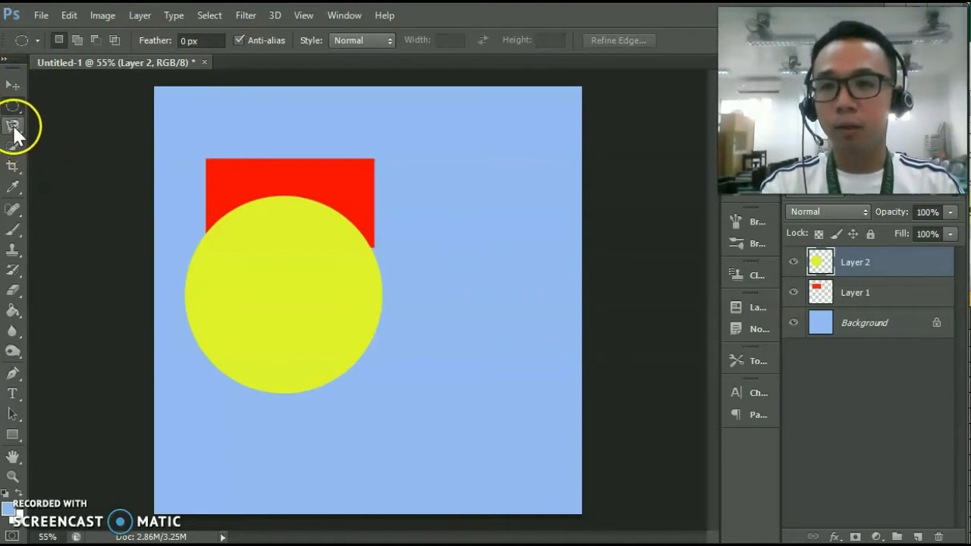
pyautogui.click(14, 129)
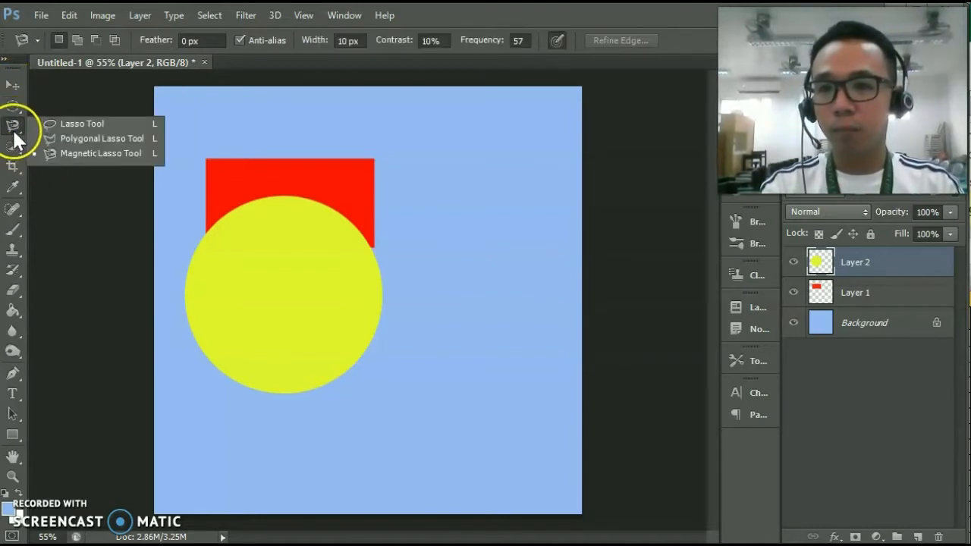
pyautogui.click(80, 124)
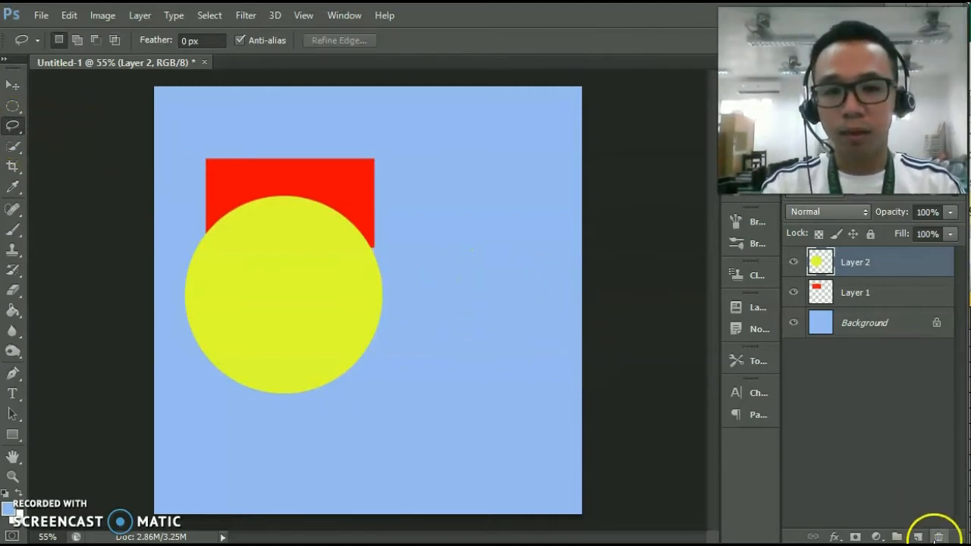
pyautogui.click(917, 536)
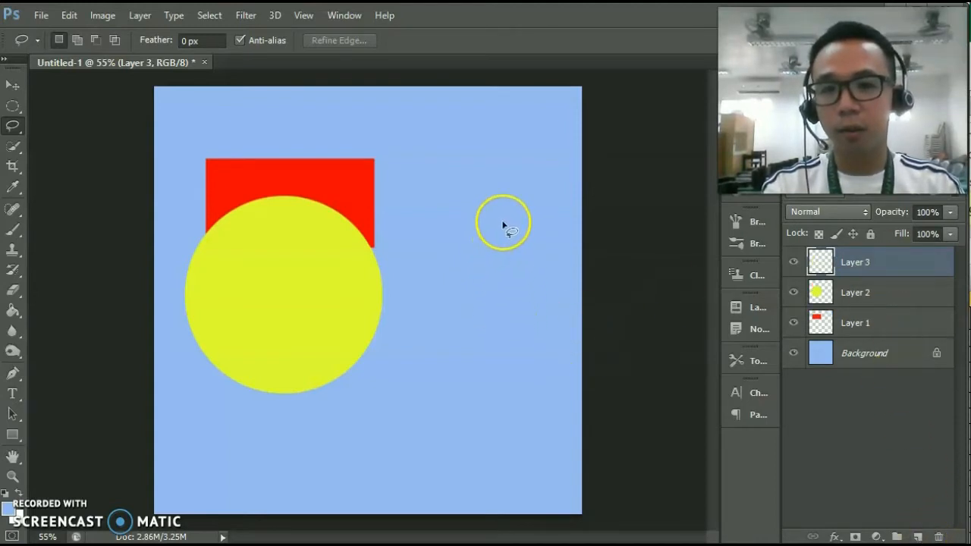
pyautogui.moveTo(525, 219)
pyautogui.mouseDown()
pyautogui.moveTo(442, 215)
pyautogui.moveTo(412, 241)
pyautogui.moveTo(421, 302)
pyautogui.moveTo(371, 398)
pyautogui.mouseUp()
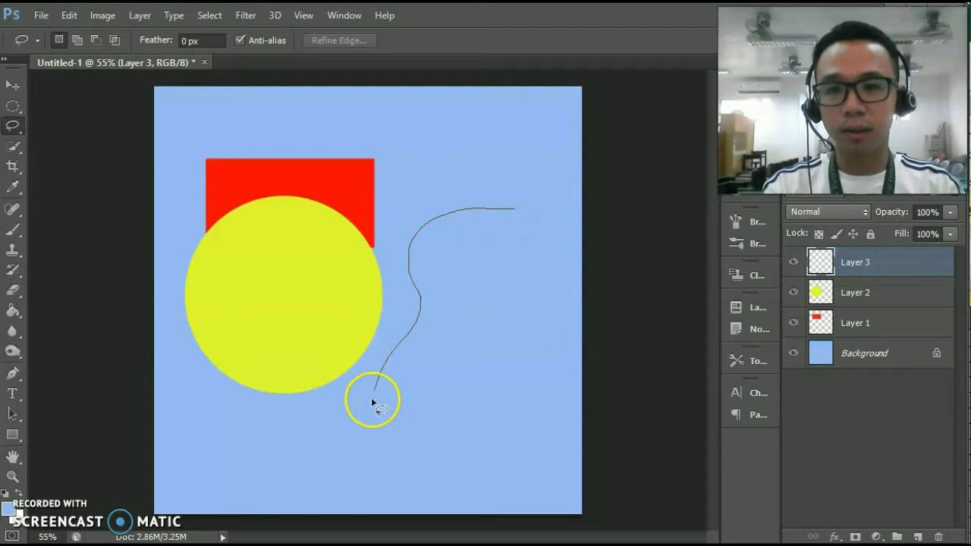
pyautogui.moveTo(476, 391)
pyautogui.mouseDown()
pyautogui.moveTo(451, 362)
pyautogui.moveTo(491, 303)
pyautogui.mouseUp()
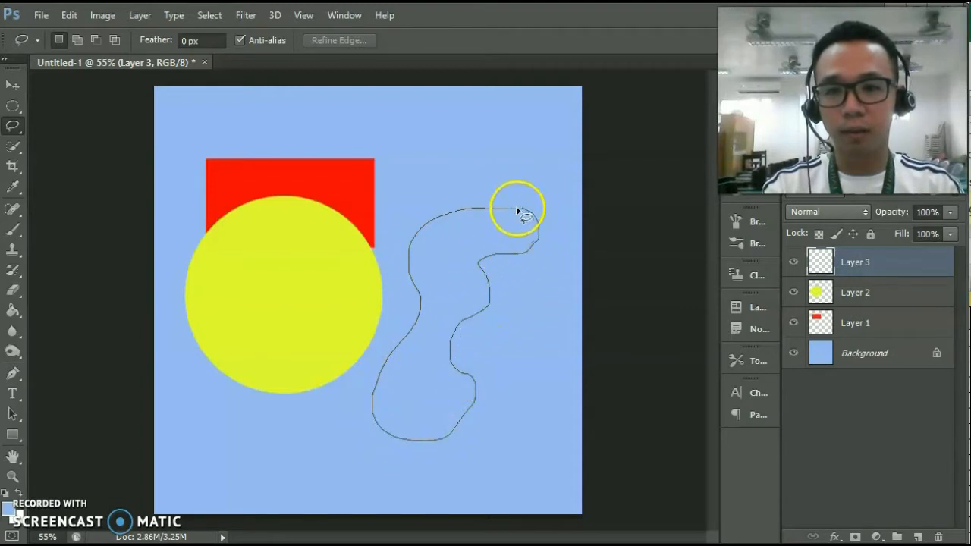
pyautogui.moveTo(477, 371); pyautogui.dragTo(542, 256)
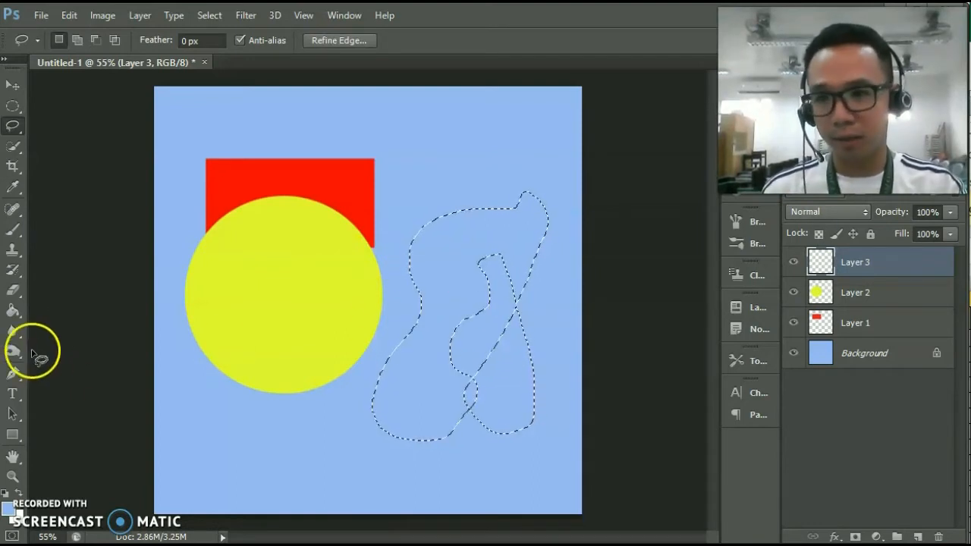
# Step: Fill the freeform selection with green (#1ad642) using the Paint Bucket, then deselect it and nudge the shape slightly
pyautogui.click(15, 311)
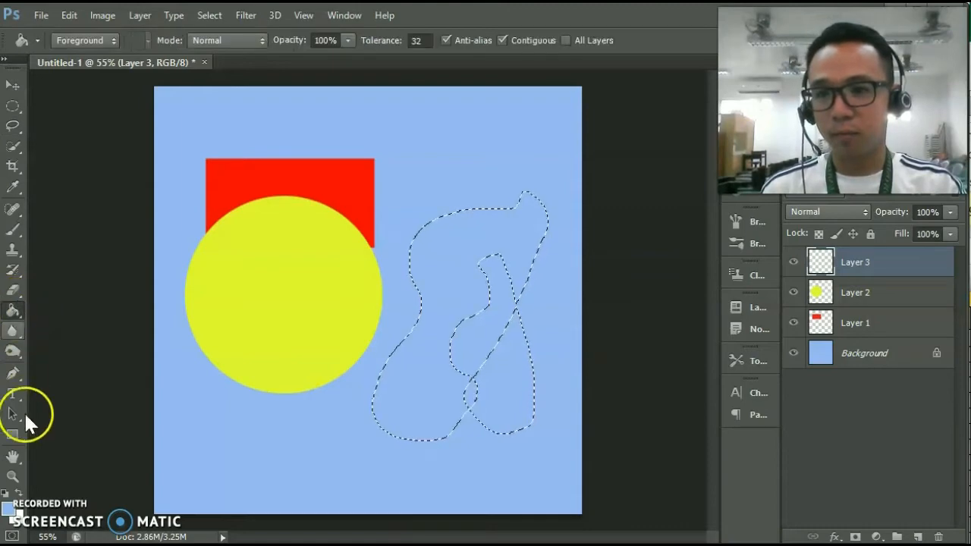
pyautogui.click(10, 508)
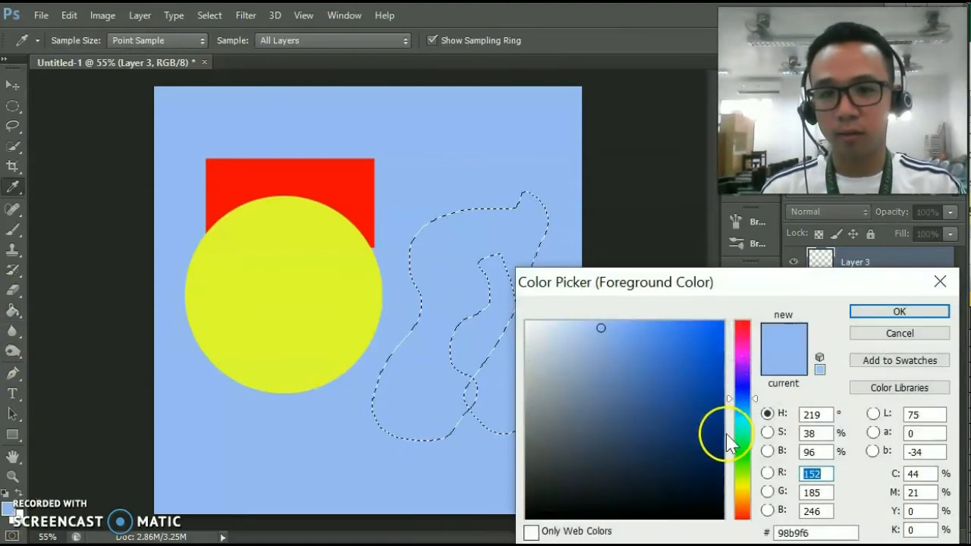
pyautogui.click(742, 446)
pyautogui.click(697, 352)
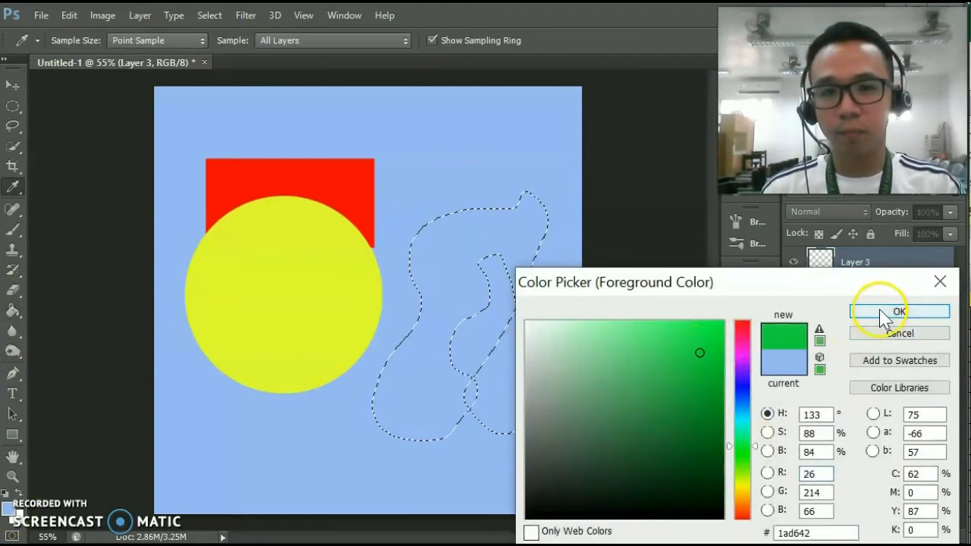
pyautogui.click(873, 311)
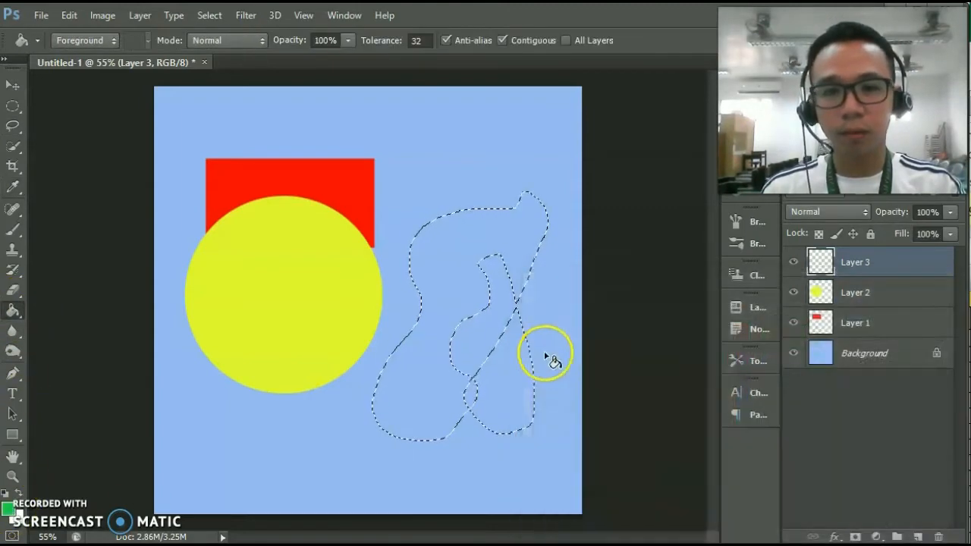
pyautogui.click(463, 260)
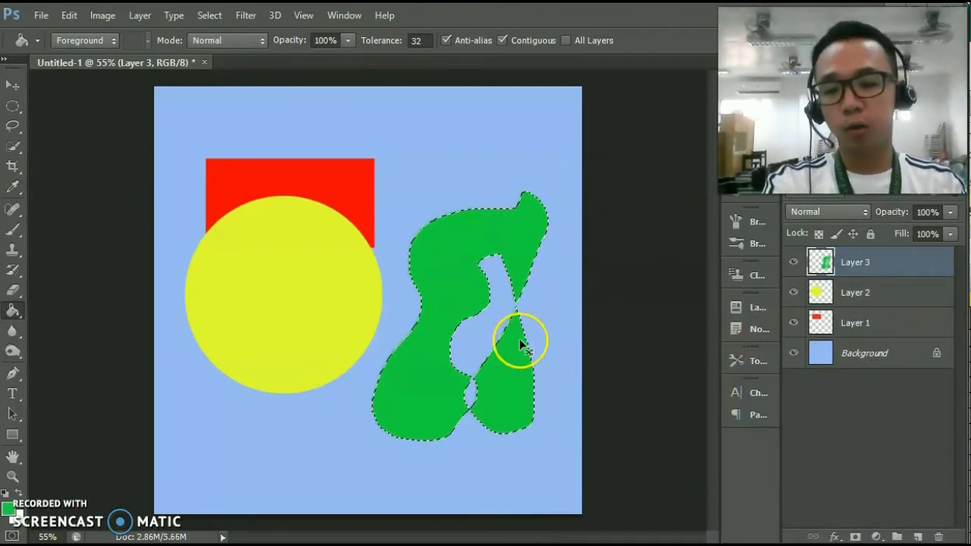
pyautogui.click(13, 85)
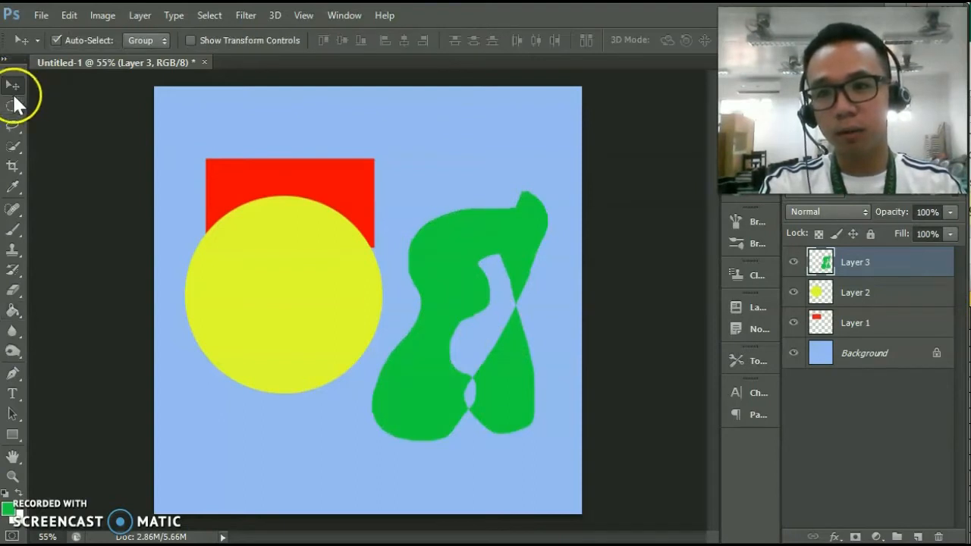
pyautogui.moveTo(442, 270)
pyautogui.mouseDown()
pyautogui.moveTo(381, 232)
pyautogui.moveTo(397, 275)
pyautogui.moveTo(451, 265)
pyautogui.moveTo(434, 283)
pyautogui.moveTo(459, 266)
pyautogui.mouseUp()
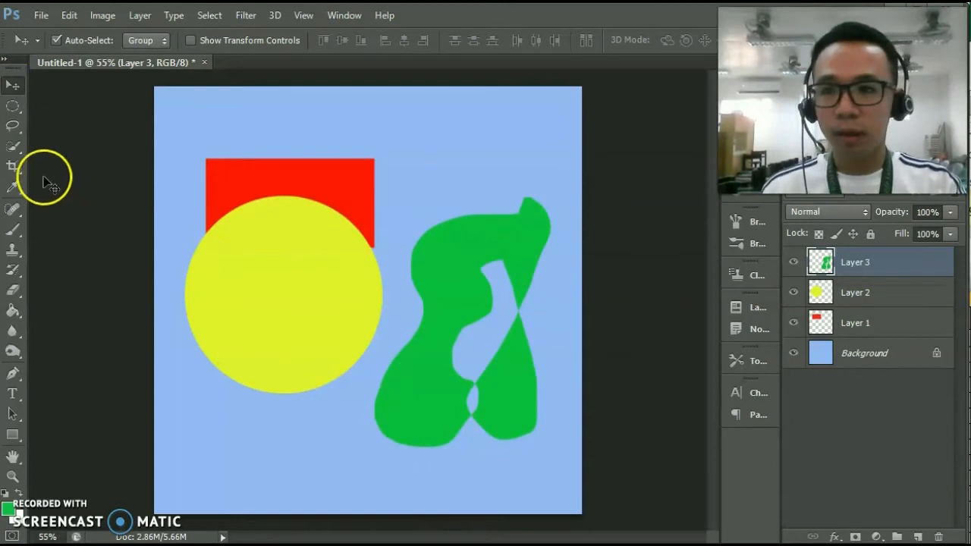
# Step: Make a four-sided selection just below the yellow circle with the Polygonal Lasso tool
pyautogui.moveTo(15, 129); pyautogui.dragTo(70, 137)
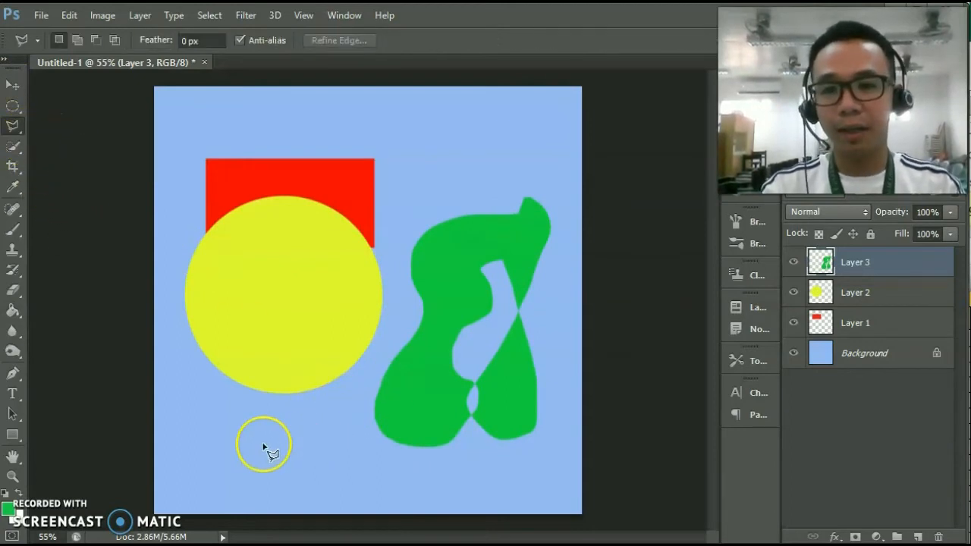
pyautogui.click(236, 395)
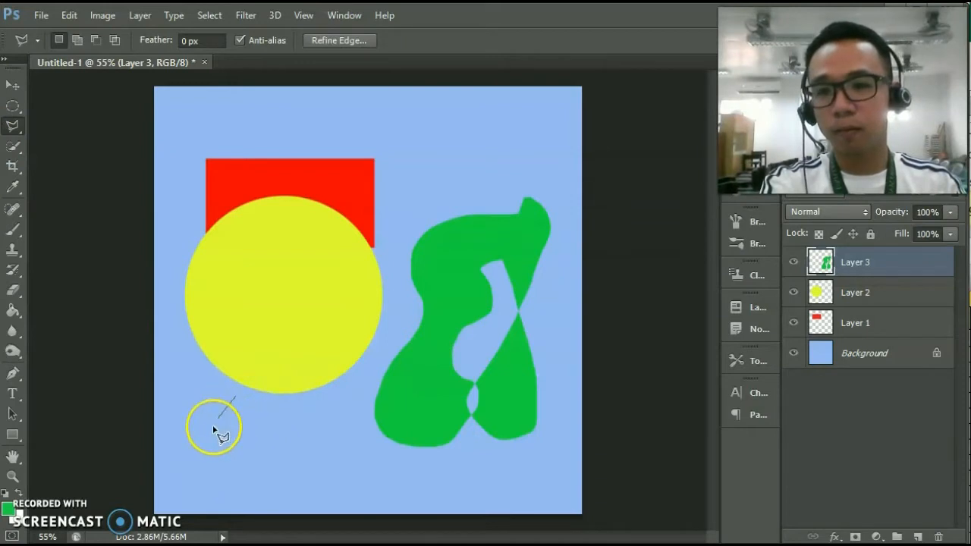
pyautogui.click(191, 471)
pyautogui.click(323, 483)
pyautogui.click(334, 398)
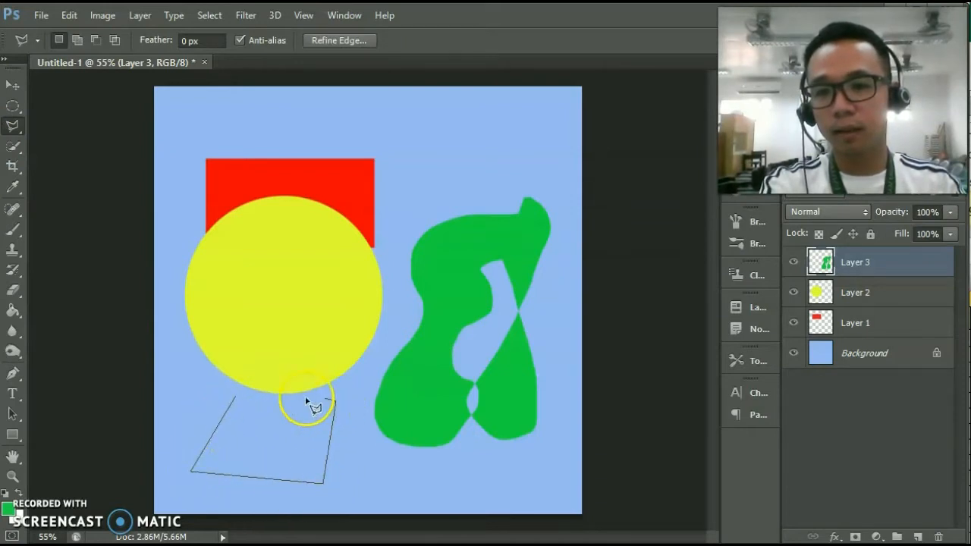
pyautogui.click(238, 398)
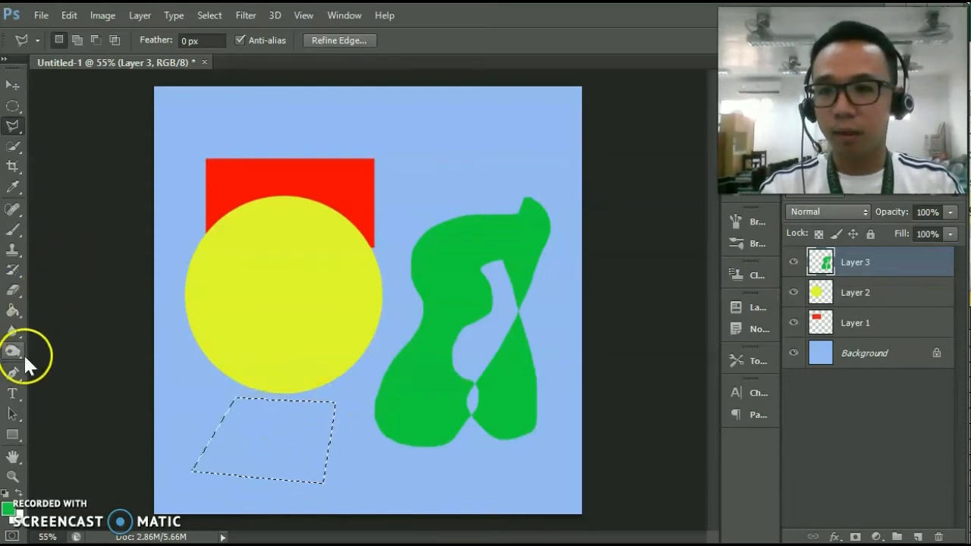
# Step: Add a new layer above the green shape's layer and fill the four-sided selection with a light orange color
pyautogui.click(12, 311)
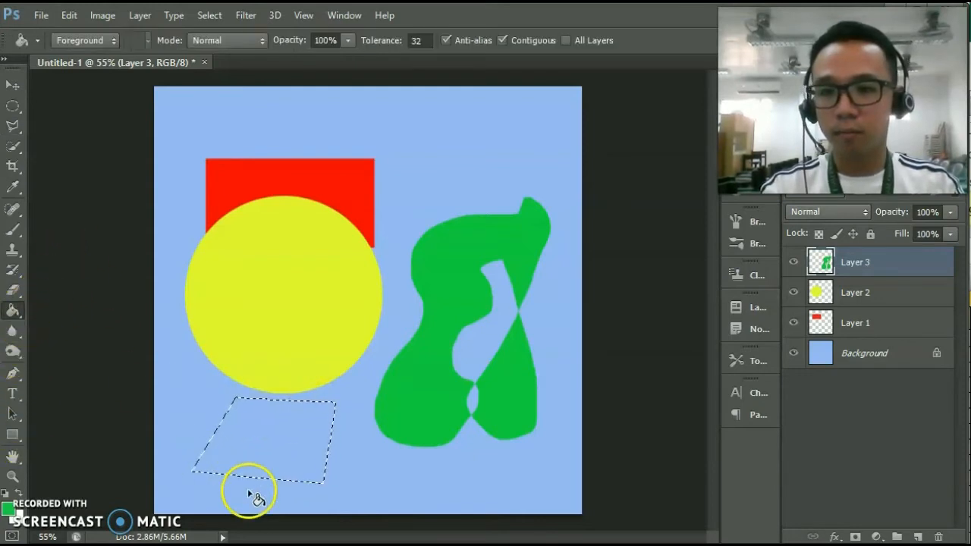
pyautogui.click(917, 535)
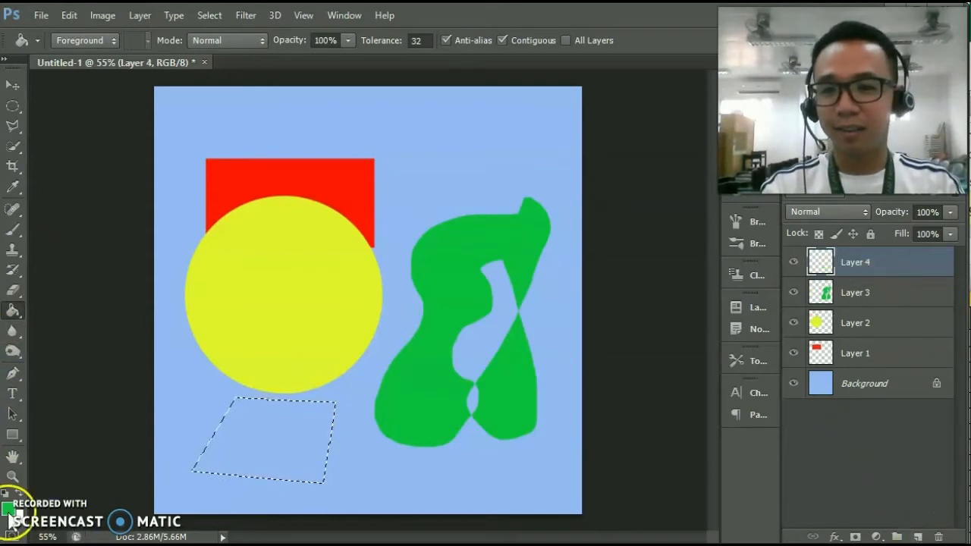
pyautogui.click(7, 508)
pyautogui.click(741, 508)
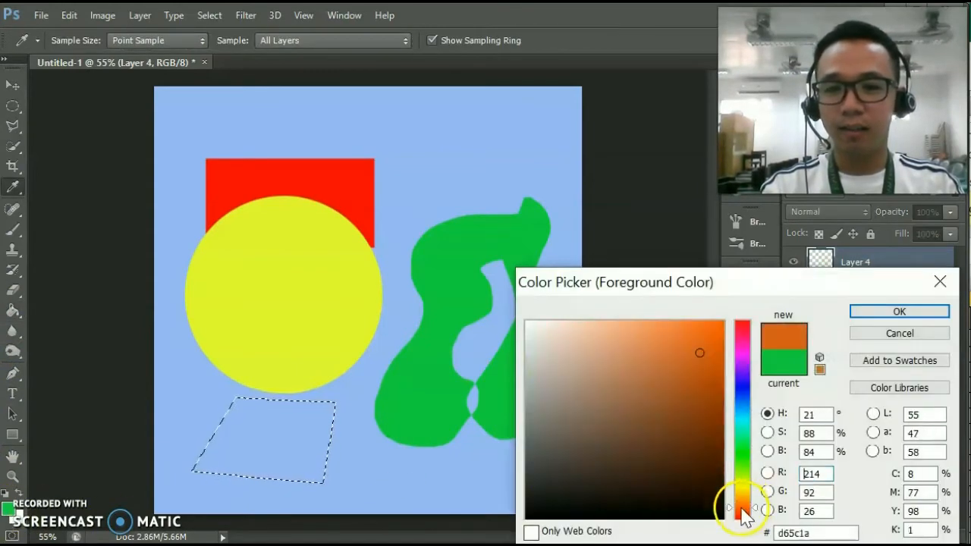
pyautogui.moveTo(741, 516); pyautogui.dragTo(741, 500)
pyautogui.click(689, 340)
pyautogui.click(868, 311)
pyautogui.press('g')
pyautogui.click(300, 458)
# Step: Deselect the orange shape and move it so it overlaps the lower edges of the yellow circle and the green shape
pyautogui.click(12, 85)
pyautogui.moveTo(359, 432); pyautogui.dragTo(330, 421)
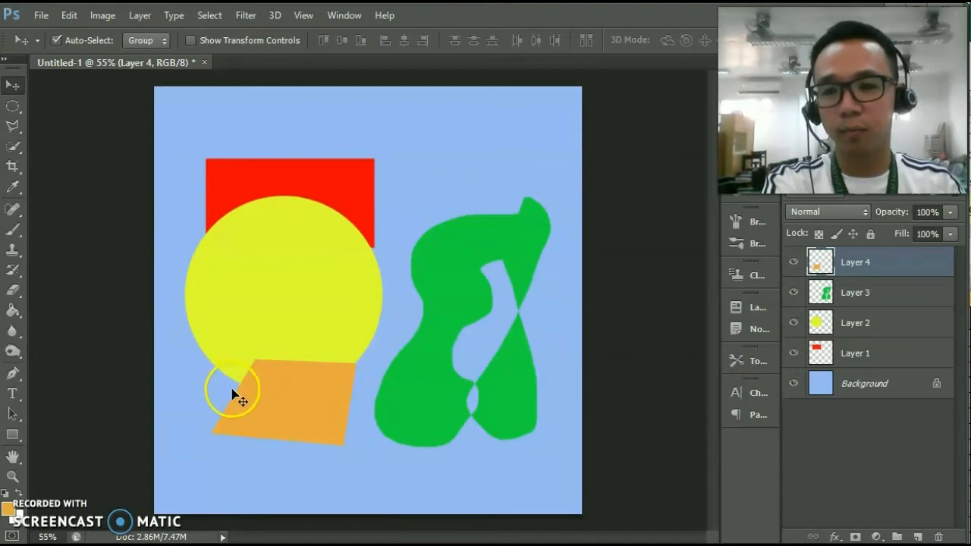
pyautogui.moveTo(392, 413); pyautogui.dragTo(377, 397)
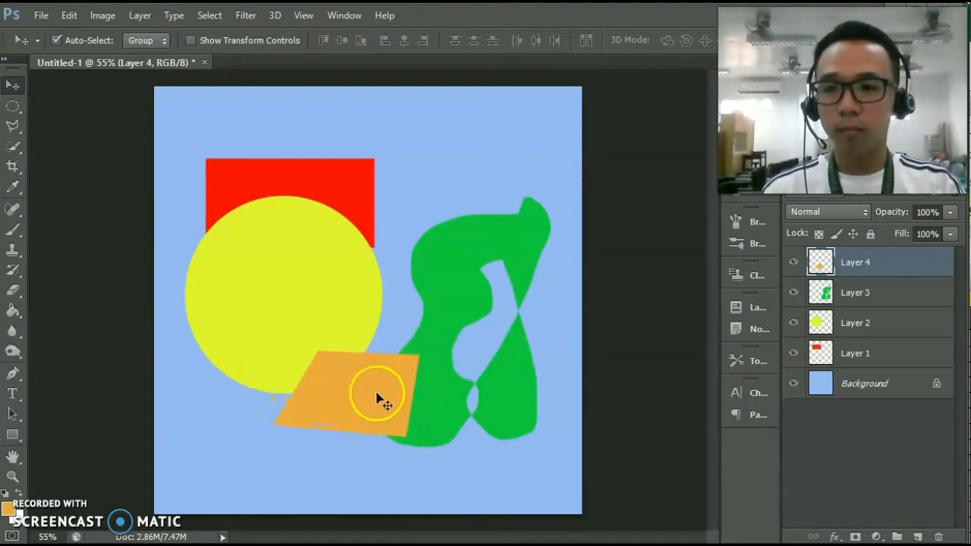
pyautogui.click(13, 169)
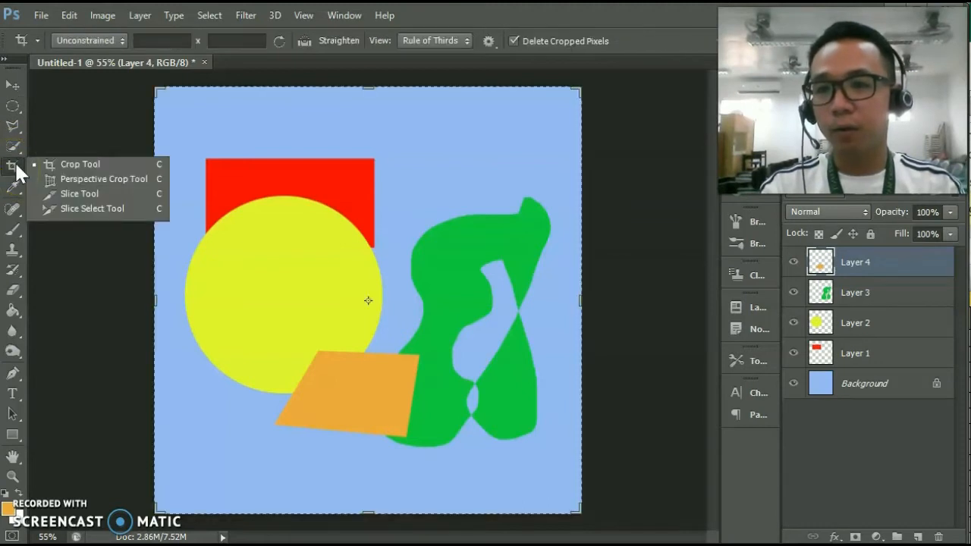
pyautogui.click(74, 163)
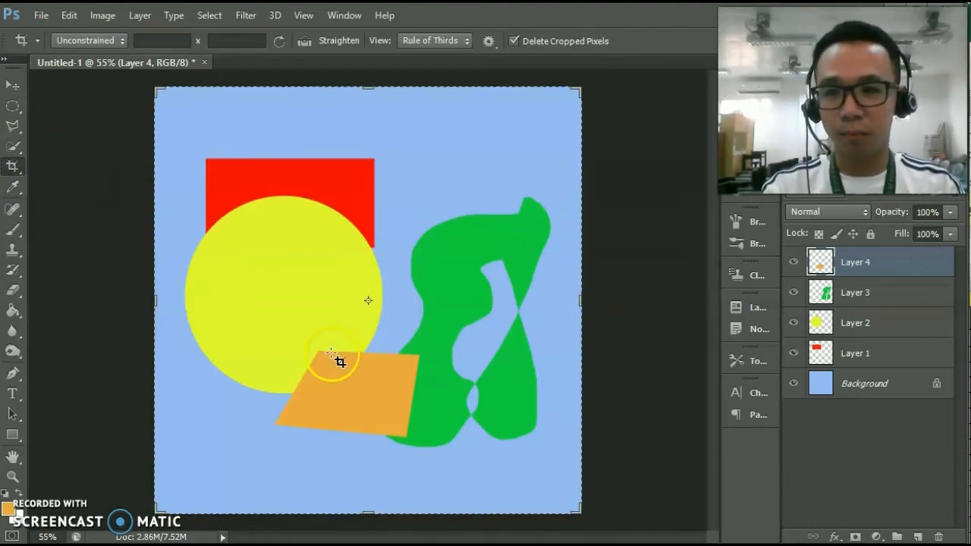
# Step: Paint a large solid orange blob over the red rectangle's right corner and the green shape's top using the 53 px round brush preset
pyautogui.click(13, 228)
pyautogui.click(61, 225)
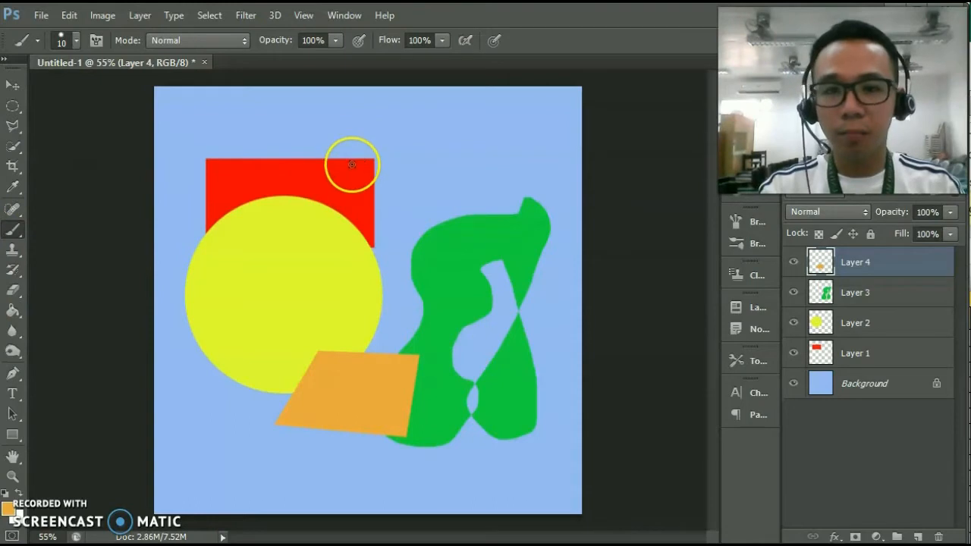
pyautogui.click(76, 42)
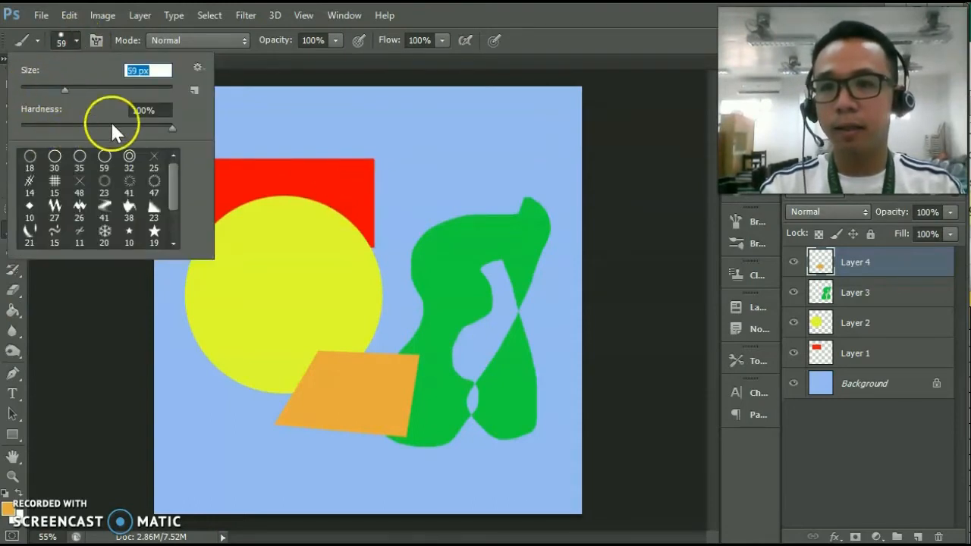
pyautogui.moveTo(172, 128); pyautogui.dragTo(137, 129)
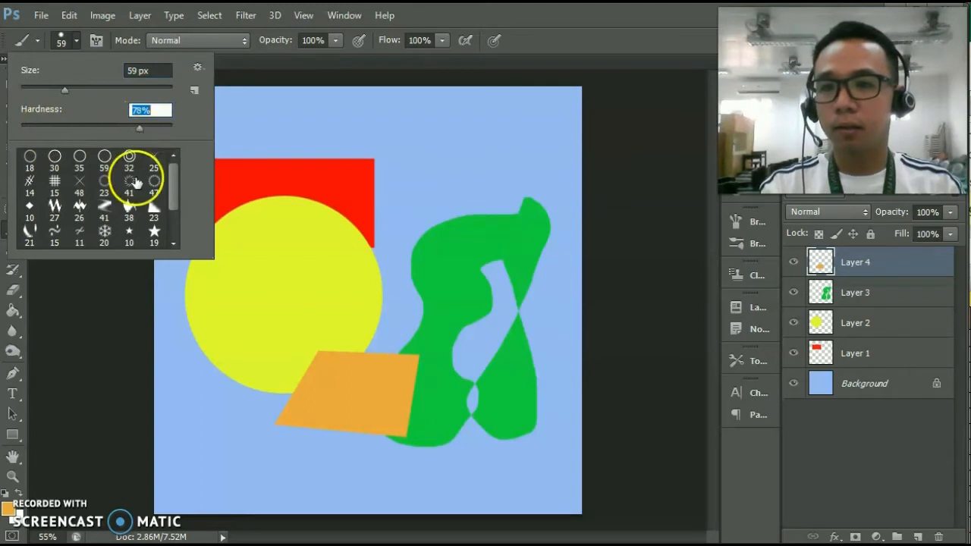
pyautogui.scroll(-2, 178, 190)
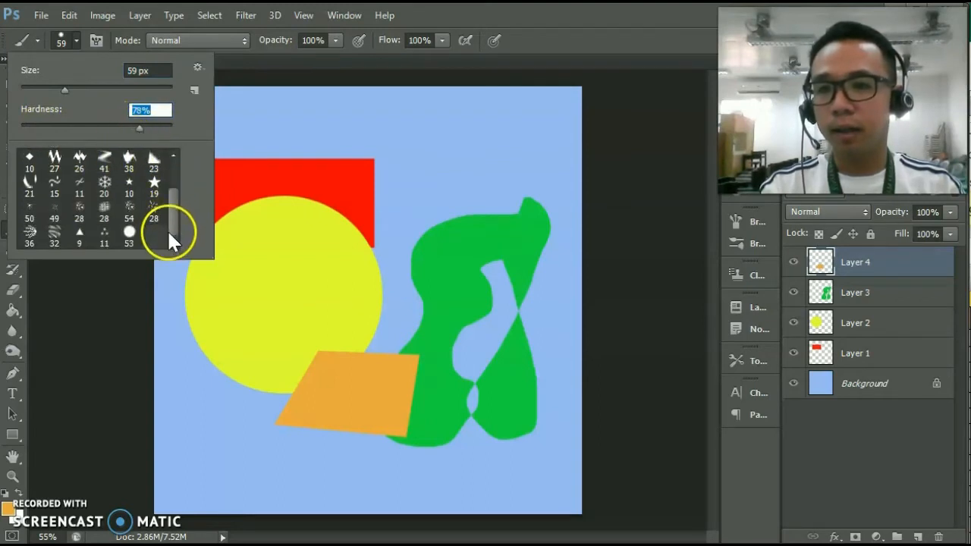
pyautogui.click(128, 233)
pyautogui.moveTo(437, 151)
pyautogui.mouseDown()
pyautogui.moveTo(396, 146)
pyautogui.moveTo(348, 211)
pyautogui.moveTo(472, 238)
pyautogui.moveTo(399, 172)
pyautogui.moveTo(469, 127)
pyautogui.moveTo(459, 153)
pyautogui.moveTo(411, 159)
pyautogui.moveTo(395, 221)
pyautogui.moveTo(457, 164)
pyautogui.moveTo(417, 230)
pyautogui.moveTo(513, 166)
pyautogui.moveTo(436, 165)
pyautogui.moveTo(358, 198)
pyautogui.moveTo(445, 179)
pyautogui.moveTo(426, 207)
pyautogui.moveTo(395, 193)
pyautogui.mouseUp()
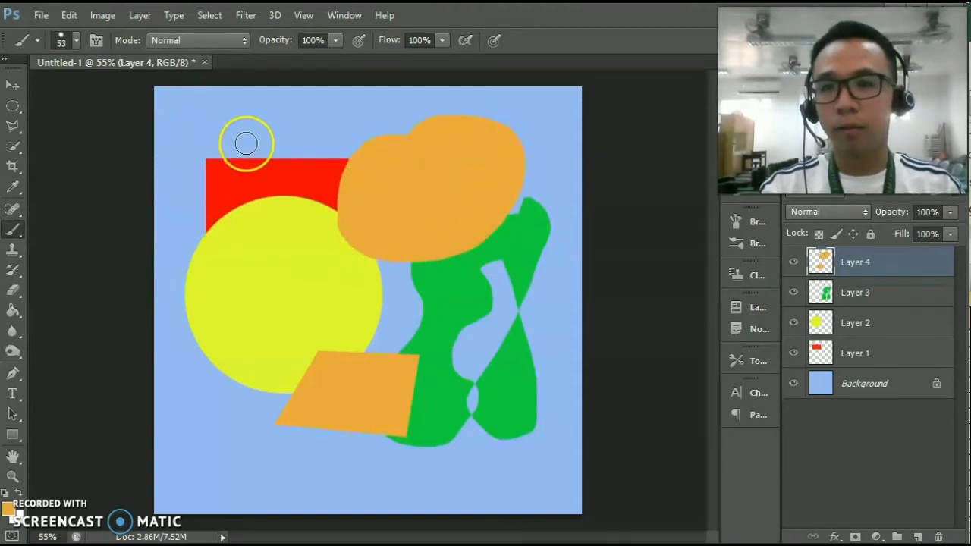
# Step: Choose the 19 px star brush preset, try a curved stroke across the yellow circle, and undo the stroke
pyautogui.click(71, 41)
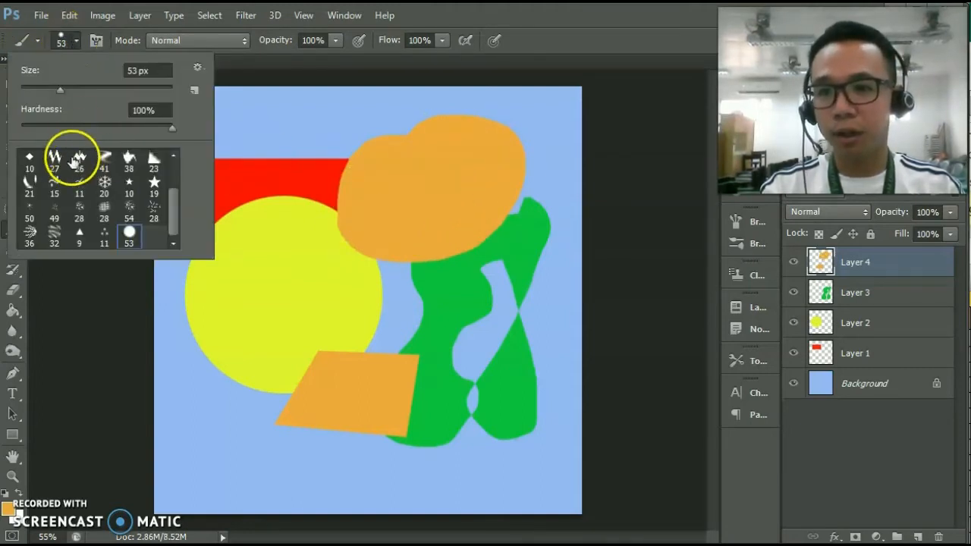
pyautogui.scroll(1, 175, 209)
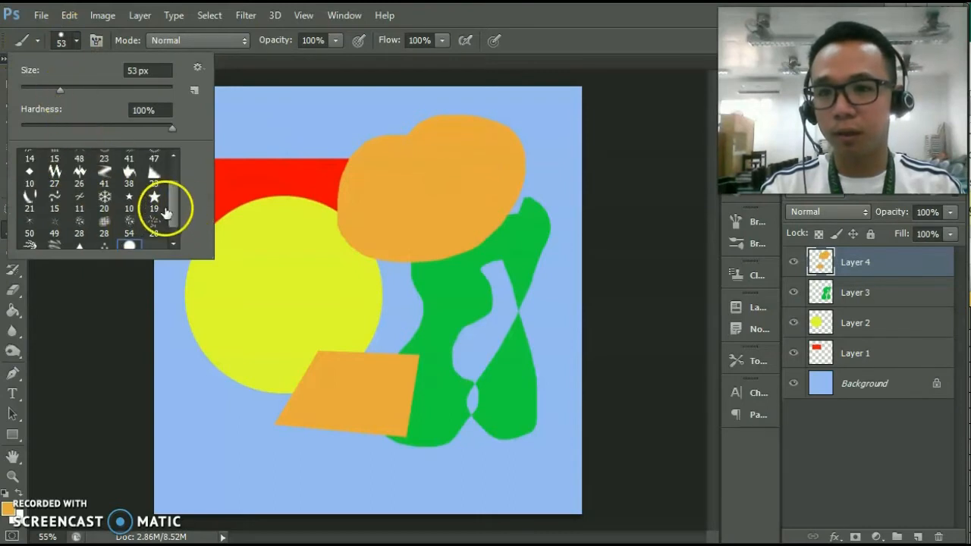
pyautogui.click(156, 201)
pyautogui.moveTo(234, 294); pyautogui.dragTo(198, 342)
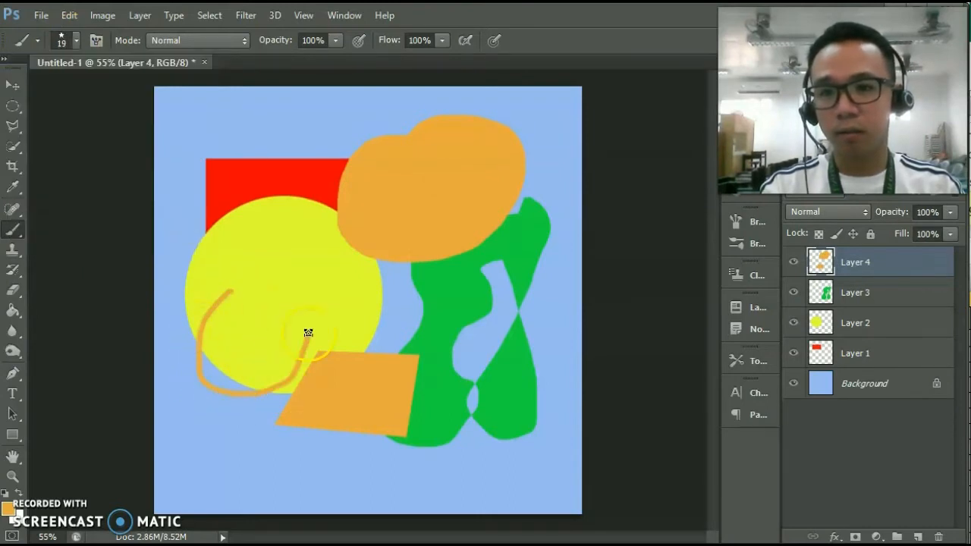
pyautogui.hotkey('ctrl', 'z')
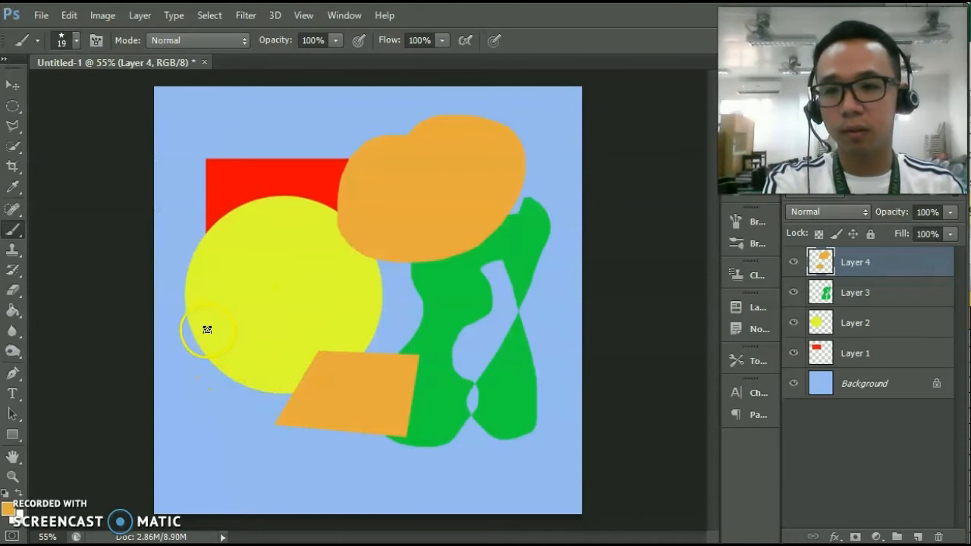
# Step: Enlarge the star brush to 88 px, paint a winding stroke over the yellow circle and stamp four stars around the red rectangle's left side
pyautogui.click(76, 41)
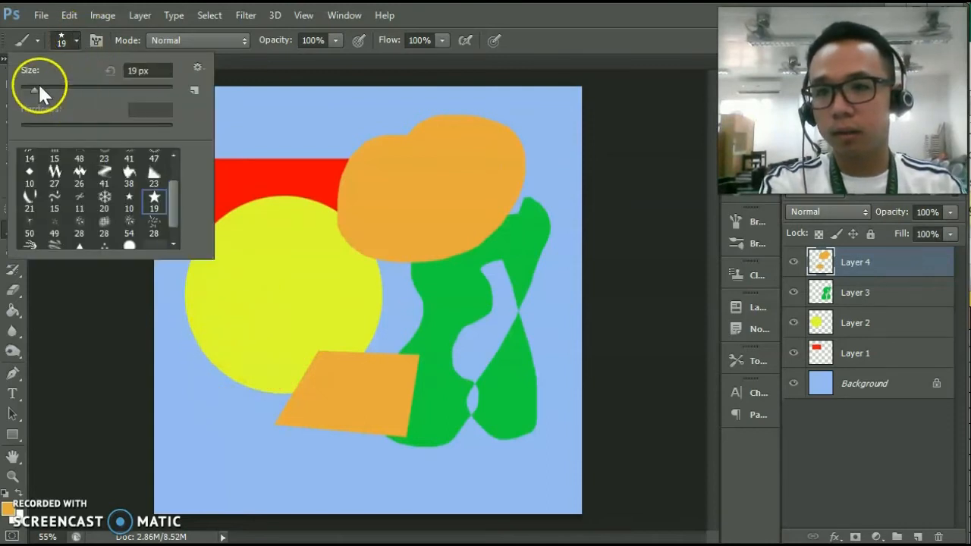
pyautogui.moveTo(216, 293)
pyautogui.mouseDown()
pyautogui.moveTo(187, 325)
pyautogui.moveTo(273, 379)
pyautogui.moveTo(288, 282)
pyautogui.moveTo(331, 246)
pyautogui.moveTo(235, 255)
pyautogui.moveTo(209, 232)
pyautogui.mouseUp()
pyautogui.click(185, 137)
pyautogui.click(254, 133)
pyautogui.click(243, 183)
pyautogui.click(196, 190)
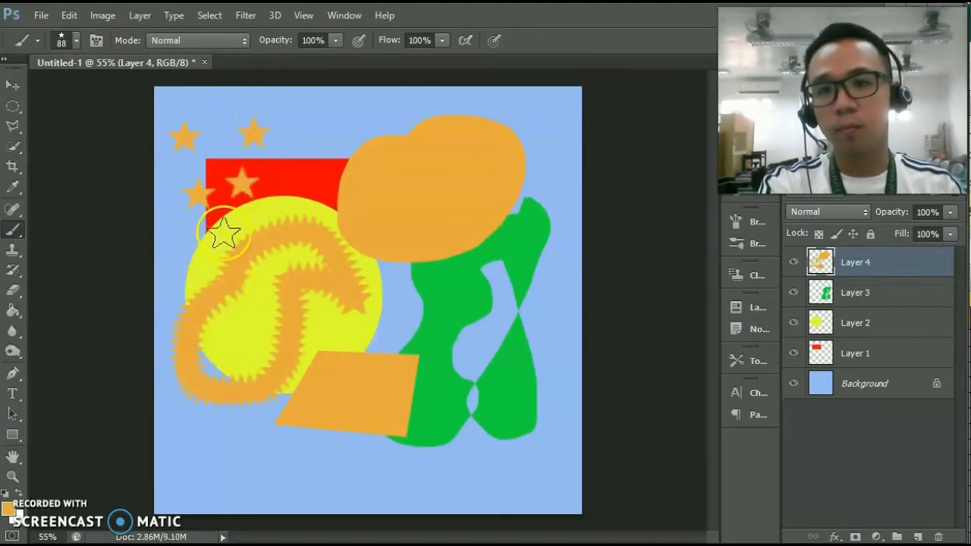
# Step: Clone orange pieces onto the green shape's lower right part with the 21 px Clone Stamp, and open d.jpg from the Desktop
pyautogui.press('s')
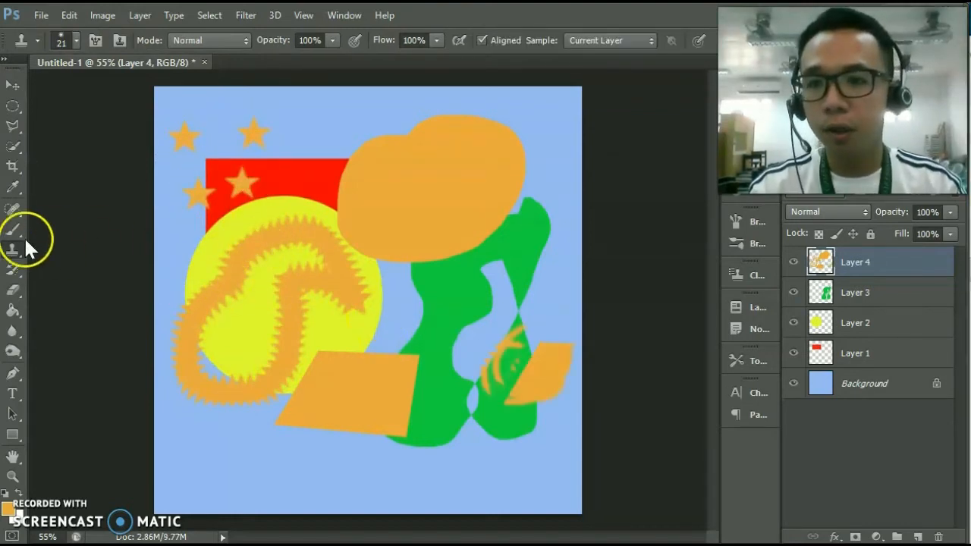
pyautogui.click(39, 16)
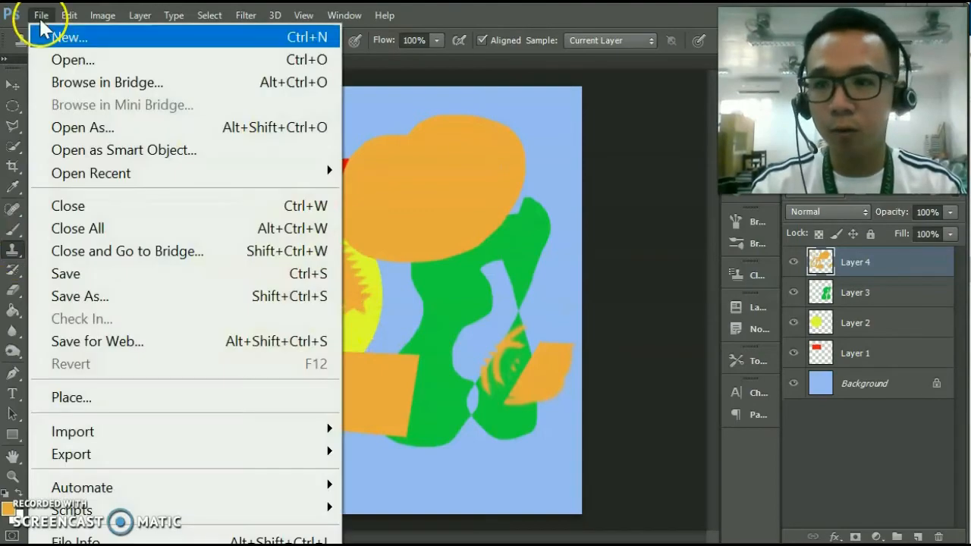
pyautogui.click(68, 61)
pyautogui.scroll(-6, 341, 326)
pyautogui.click(231, 226)
pyautogui.moveTo(787, 173); pyautogui.dragTo(801, 333)
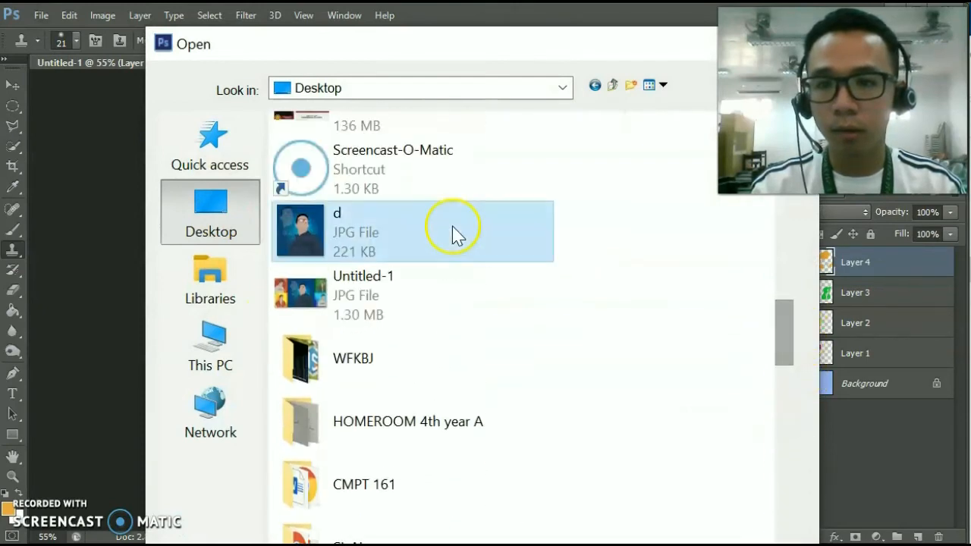
pyautogui.doubleClick(453, 235)
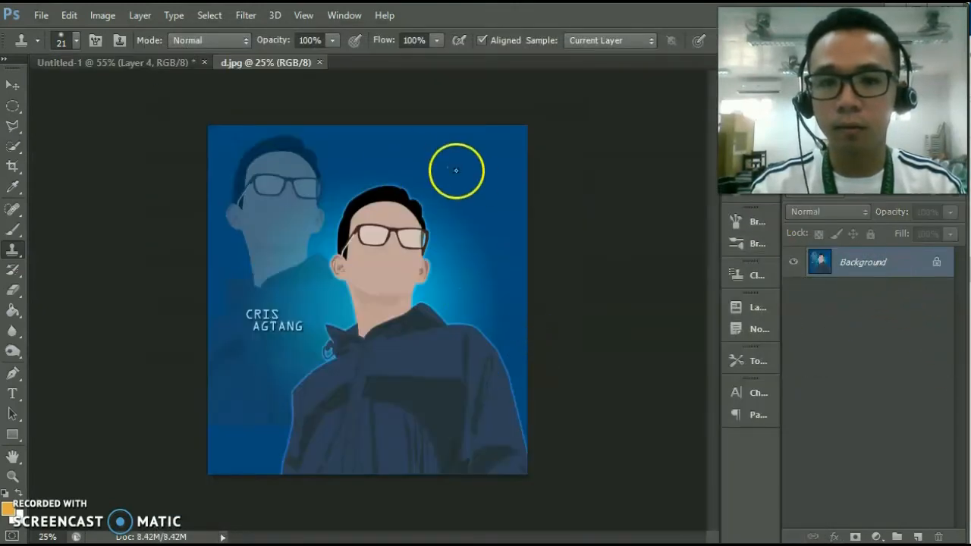
# Step: Convert the portrait's Background into the editable layer Layer 0 and move it into the Untitled-1 document
pyautogui.doubleClick(864, 265)
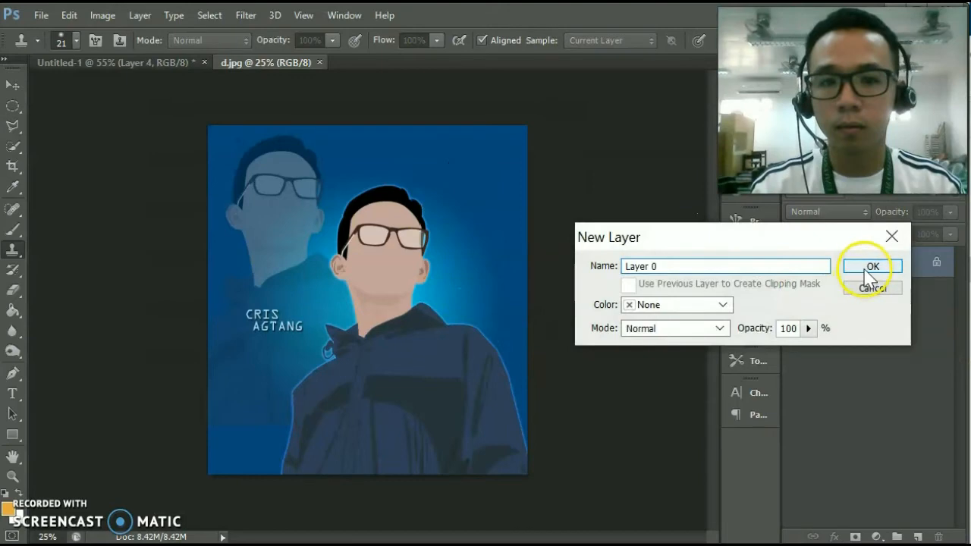
pyautogui.click(869, 266)
pyautogui.moveTo(290, 65); pyautogui.dragTo(356, 119)
pyautogui.press('v')
pyautogui.moveTo(438, 219); pyautogui.dragTo(250, 254)
pyautogui.click(569, 94)
pyautogui.moveTo(459, 266); pyautogui.dragTo(406, 392)
# Step: Scale the portrait down with Free Transform and place it over the yellow circle and the lower part of the red rectangle
pyautogui.hotkey('ctrl', 't')
pyautogui.moveTo(553, 144); pyautogui.dragTo(389, 344)
pyautogui.moveTo(301, 413); pyautogui.dragTo(260, 326)
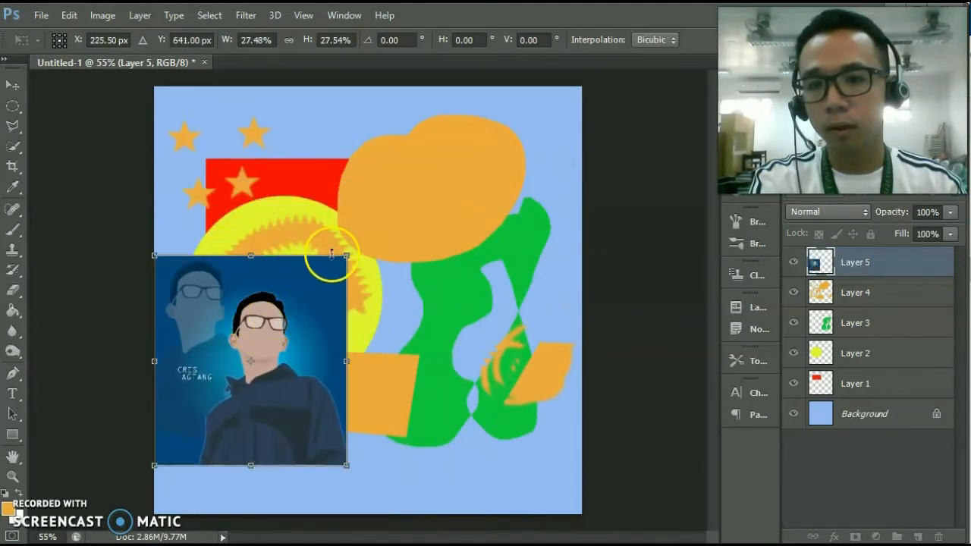
pyautogui.moveTo(347, 253); pyautogui.dragTo(422, 174)
pyautogui.moveTo(253, 340); pyautogui.dragTo(273, 356)
pyautogui.press('Return')
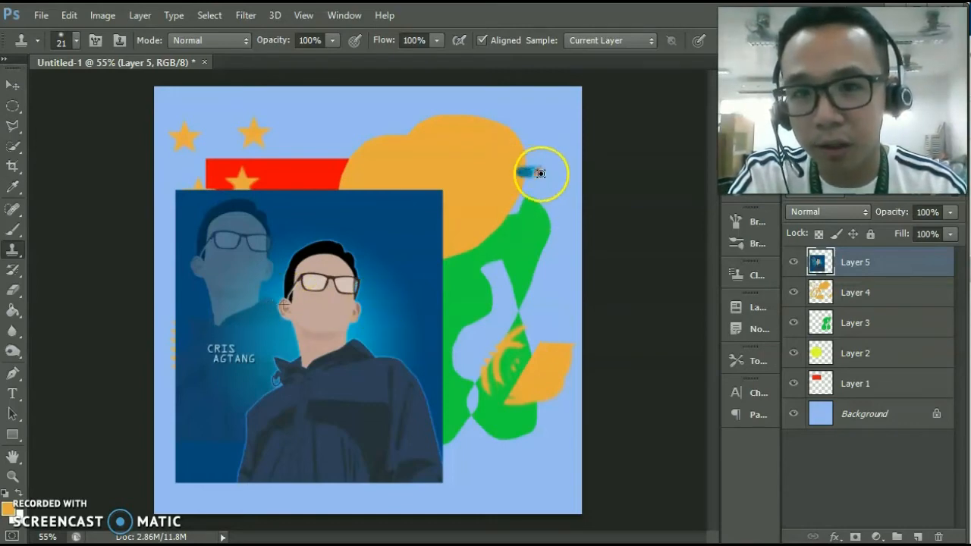
# Step: Clone the portrait's face, glowing background and lettering into the canvas's upper right corner with the 21 px Clone Stamp
pyautogui.moveTo(522, 183)
pyautogui.mouseDown()
pyautogui.moveTo(548, 183)
pyautogui.moveTo(531, 177)
pyautogui.moveTo(518, 187)
pyautogui.moveTo(564, 163)
pyautogui.moveTo(532, 179)
pyautogui.moveTo(547, 164)
pyautogui.moveTo(561, 180)
pyautogui.moveTo(547, 143)
pyautogui.moveTo(561, 122)
pyautogui.moveTo(552, 144)
pyautogui.moveTo(576, 126)
pyautogui.moveTo(553, 156)
pyautogui.mouseUp()
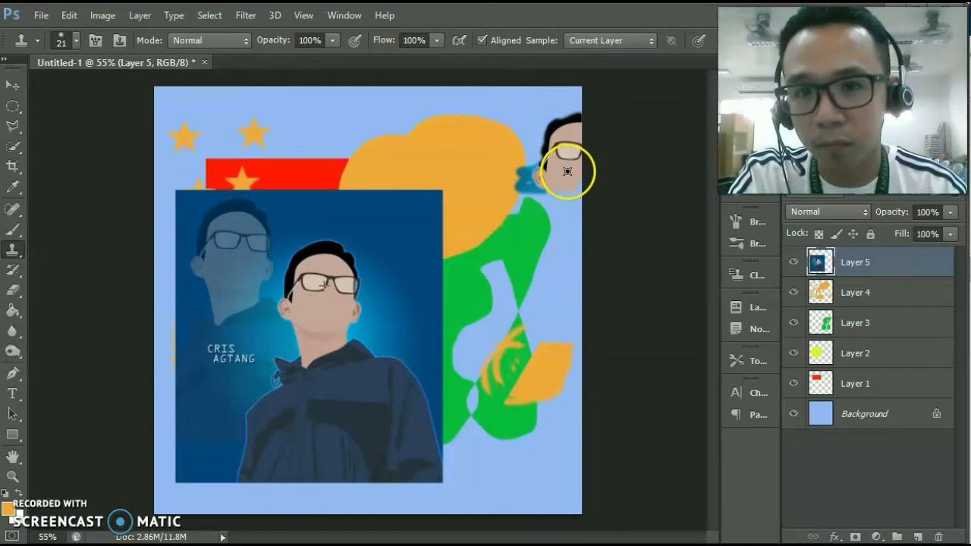
pyautogui.moveTo(557, 191)
pyautogui.mouseDown()
pyautogui.moveTo(559, 237)
pyautogui.moveTo(598, 213)
pyautogui.moveTo(599, 183)
pyautogui.moveTo(561, 239)
pyautogui.moveTo(558, 224)
pyautogui.moveTo(585, 195)
pyautogui.moveTo(565, 232)
pyautogui.mouseUp()
pyautogui.moveTo(544, 195)
pyautogui.mouseDown()
pyautogui.moveTo(544, 129)
pyautogui.moveTo(528, 230)
pyautogui.moveTo(533, 224)
pyautogui.moveTo(541, 235)
pyautogui.moveTo(540, 207)
pyautogui.moveTo(564, 157)
pyautogui.moveTo(525, 158)
pyautogui.mouseUp()
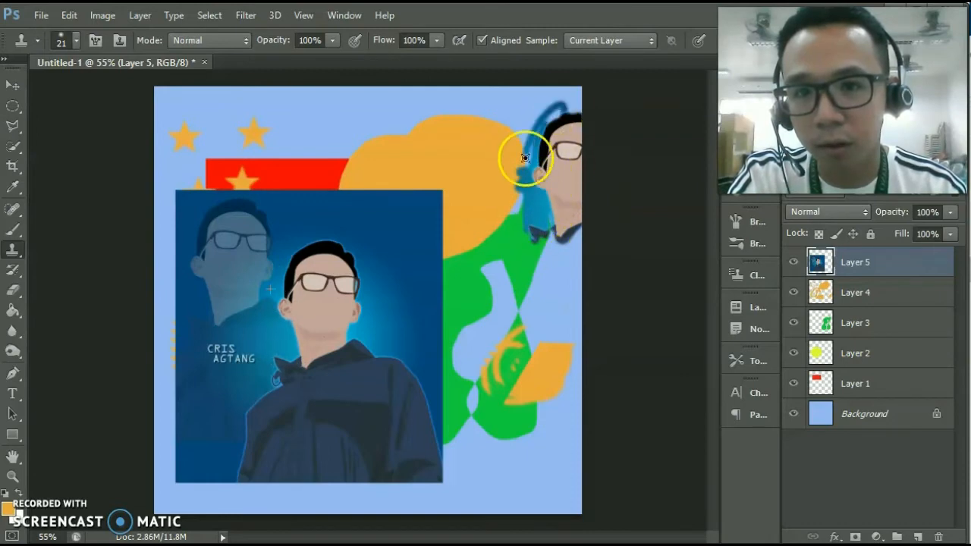
pyautogui.moveTo(521, 192); pyautogui.dragTo(531, 131)
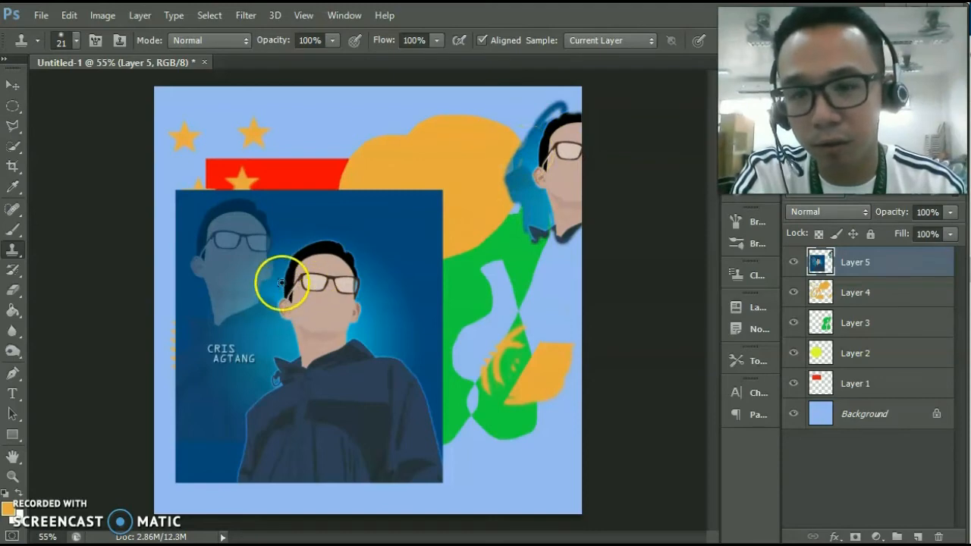
pyautogui.moveTo(565, 111)
pyautogui.mouseDown()
pyautogui.moveTo(537, 144)
pyautogui.moveTo(566, 116)
pyautogui.moveTo(531, 137)
pyautogui.moveTo(547, 148)
pyautogui.moveTo(472, 167)
pyautogui.moveTo(509, 150)
pyautogui.moveTo(493, 176)
pyautogui.moveTo(515, 151)
pyautogui.moveTo(449, 193)
pyautogui.moveTo(460, 212)
pyautogui.moveTo(515, 177)
pyautogui.moveTo(456, 225)
pyautogui.moveTo(539, 142)
pyautogui.moveTo(489, 126)
pyautogui.moveTo(437, 164)
pyautogui.moveTo(478, 166)
pyautogui.moveTo(515, 110)
pyautogui.moveTo(427, 195)
pyautogui.moveTo(518, 151)
pyautogui.moveTo(520, 127)
pyautogui.moveTo(462, 184)
pyautogui.moveTo(465, 217)
pyautogui.moveTo(481, 211)
pyautogui.moveTo(475, 199)
pyautogui.moveTo(496, 165)
pyautogui.moveTo(460, 182)
pyautogui.moveTo(483, 238)
pyautogui.moveTo(526, 212)
pyautogui.moveTo(481, 226)
pyautogui.moveTo(477, 251)
pyautogui.moveTo(493, 240)
pyautogui.moveTo(481, 244)
pyautogui.moveTo(470, 186)
pyautogui.moveTo(468, 196)
pyautogui.moveTo(489, 171)
pyautogui.moveTo(450, 210)
pyautogui.mouseUp()
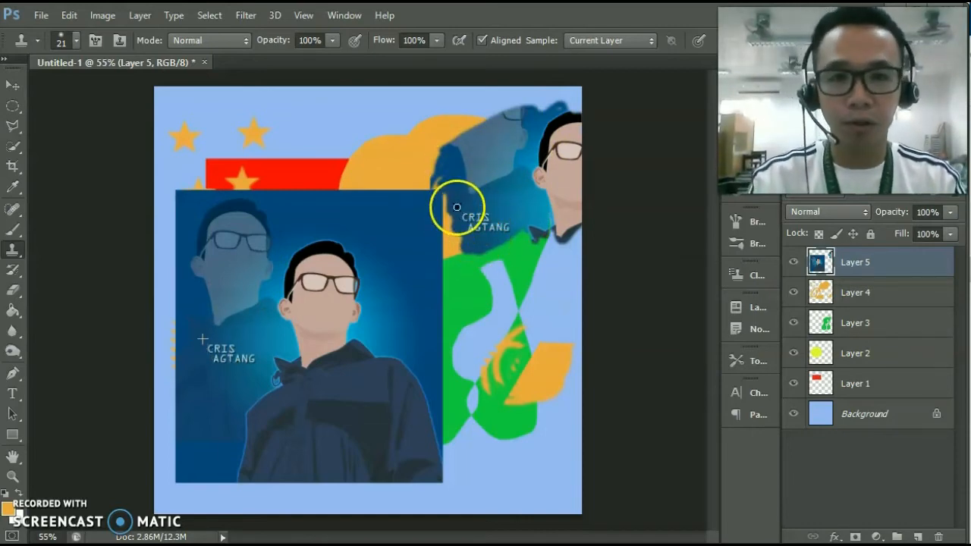
pyautogui.moveTo(489, 188)
pyautogui.mouseDown()
pyautogui.moveTo(507, 170)
pyautogui.moveTo(486, 198)
pyautogui.moveTo(525, 146)
pyautogui.moveTo(496, 144)
pyautogui.moveTo(518, 144)
pyautogui.moveTo(525, 117)
pyautogui.moveTo(553, 103)
pyautogui.moveTo(515, 118)
pyautogui.moveTo(542, 116)
pyautogui.moveTo(487, 179)
pyautogui.moveTo(464, 244)
pyautogui.moveTo(540, 220)
pyautogui.moveTo(538, 207)
pyautogui.moveTo(523, 256)
pyautogui.moveTo(531, 238)
pyautogui.moveTo(511, 220)
pyautogui.mouseUp()
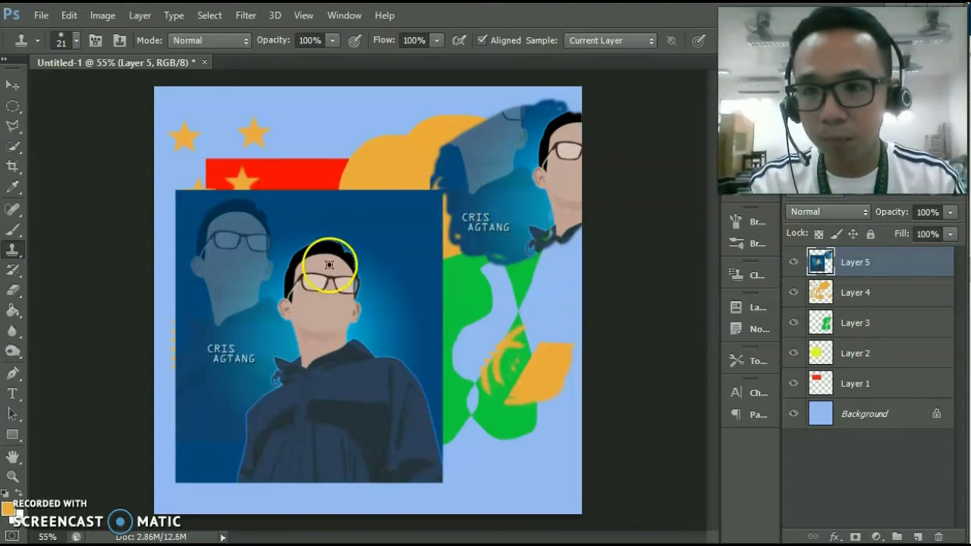
# Step: Erase the portrait's upper right edge and the left part of its clone on Layer 5 with the 70 px Eraser
pyautogui.click(15, 269)
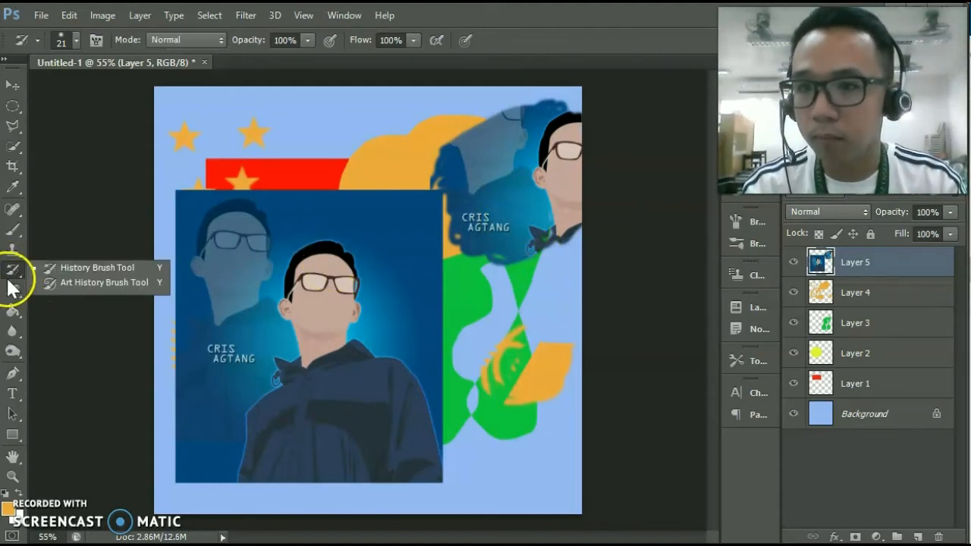
pyautogui.click(10, 291)
pyautogui.click(10, 294)
pyautogui.click(11, 294)
pyautogui.click(10, 294)
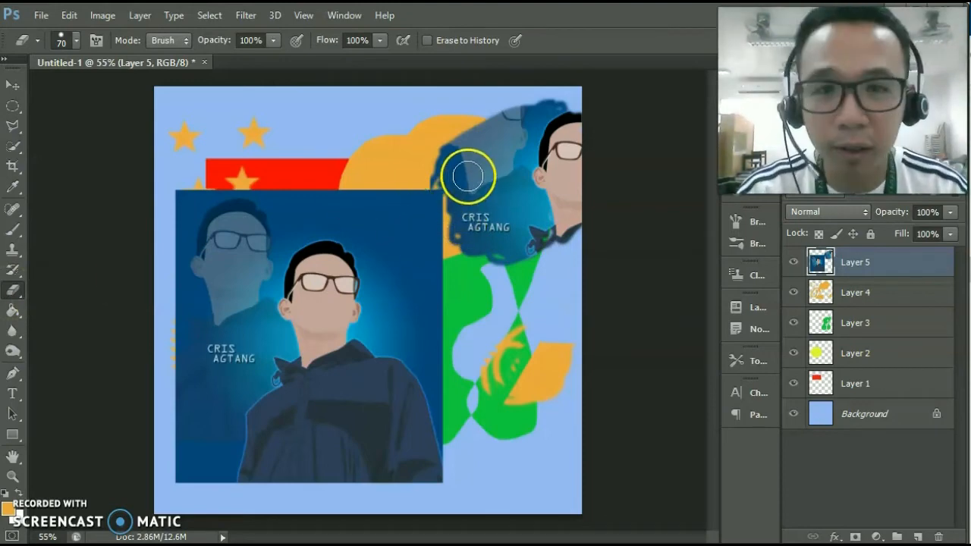
pyautogui.moveTo(434, 161)
pyautogui.mouseDown()
pyautogui.moveTo(424, 203)
pyautogui.moveTo(441, 208)
pyautogui.moveTo(437, 192)
pyautogui.moveTo(458, 197)
pyautogui.moveTo(476, 218)
pyautogui.moveTo(430, 258)
pyautogui.moveTo(479, 259)
pyautogui.moveTo(482, 225)
pyautogui.moveTo(516, 256)
pyautogui.mouseUp()
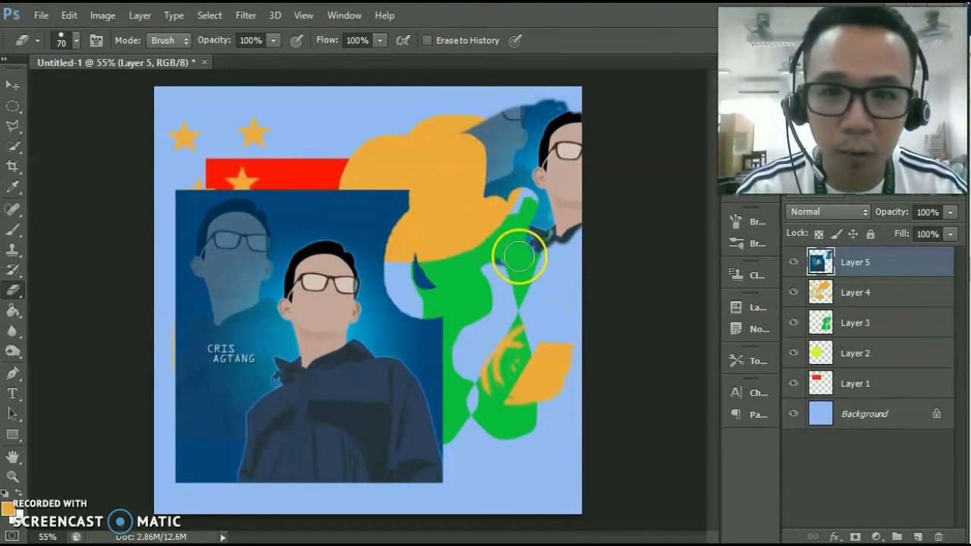
# Step: Erase the small orange pieces on Layer 4, the green shape's lower right on Layer 3 and the red rectangle's upper right on Layer 1
pyautogui.click(889, 293)
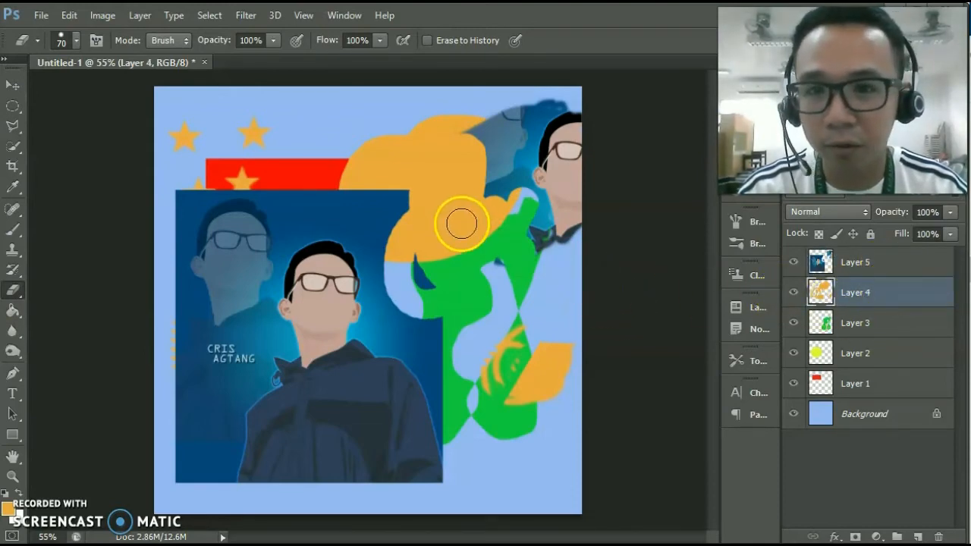
pyautogui.moveTo(514, 339)
pyautogui.mouseDown()
pyautogui.moveTo(490, 374)
pyautogui.moveTo(490, 405)
pyautogui.moveTo(522, 410)
pyautogui.moveTo(519, 377)
pyautogui.moveTo(530, 374)
pyautogui.moveTo(513, 385)
pyautogui.moveTo(478, 377)
pyautogui.moveTo(463, 352)
pyautogui.moveTo(527, 317)
pyautogui.moveTo(471, 415)
pyautogui.moveTo(488, 431)
pyautogui.moveTo(529, 403)
pyautogui.moveTo(507, 442)
pyautogui.moveTo(514, 344)
pyautogui.moveTo(541, 397)
pyautogui.mouseUp()
pyautogui.click(855, 323)
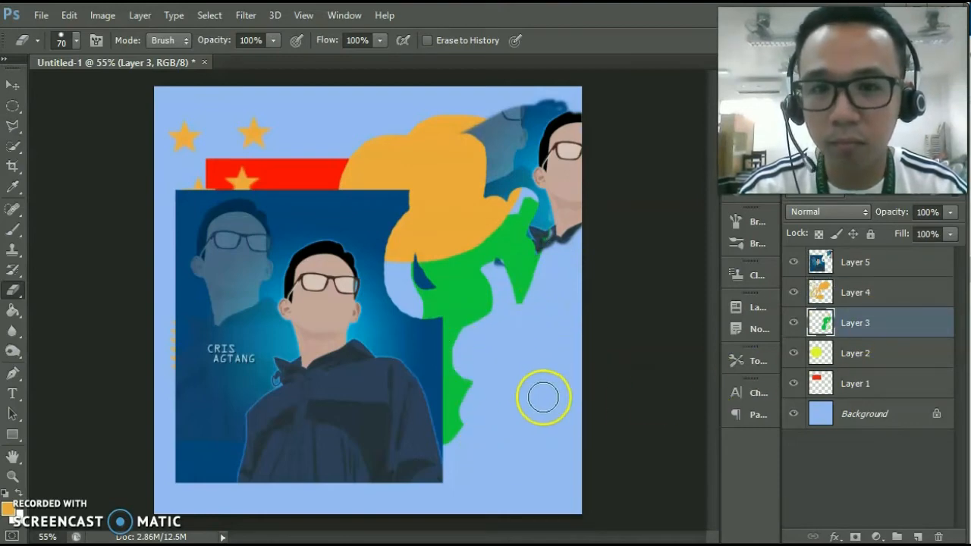
pyautogui.click(886, 379)
pyautogui.moveTo(355, 173)
pyautogui.mouseDown()
pyautogui.moveTo(333, 153)
pyautogui.moveTo(306, 157)
pyautogui.moveTo(354, 152)
pyautogui.mouseUp()
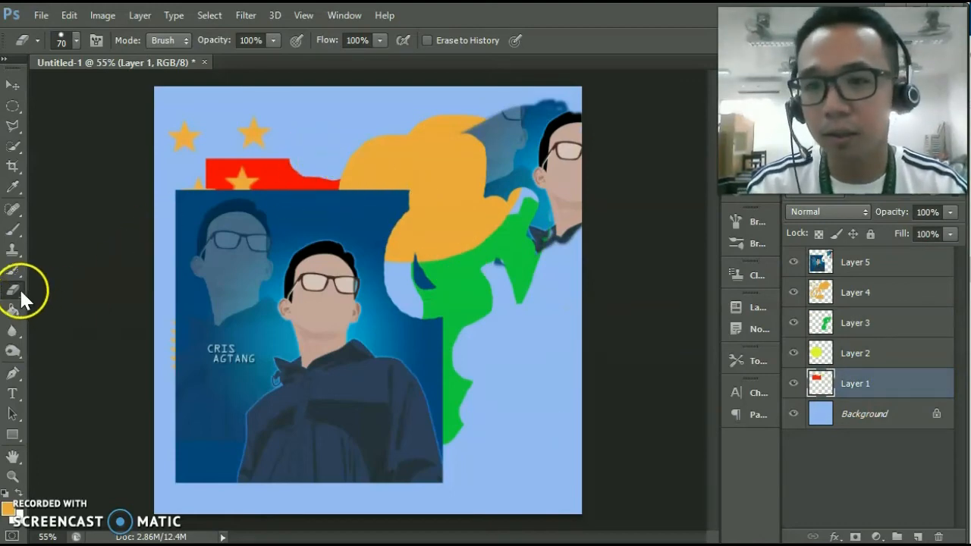
# Step: Fill the Background layer with near-white #fdfdfd using the Paint Bucket tool
pyautogui.click(21, 292)
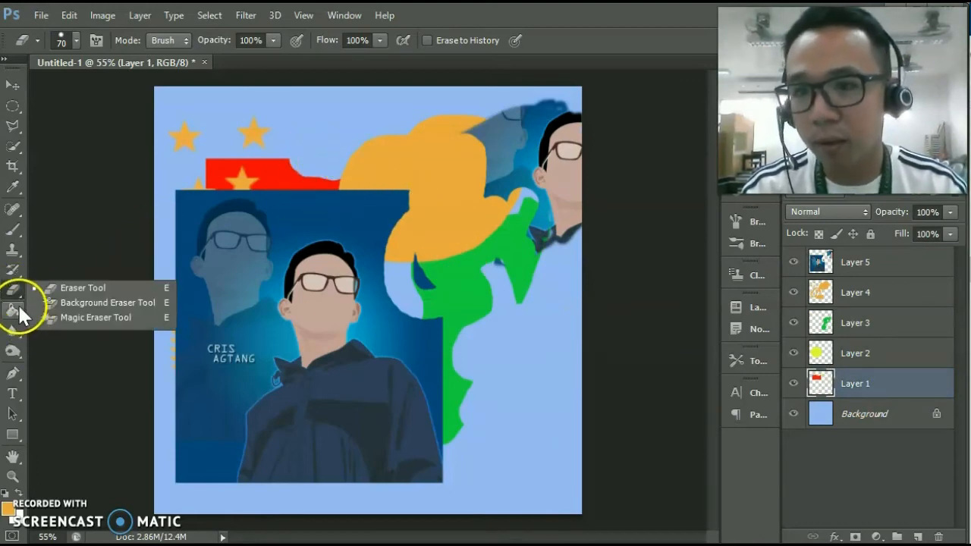
pyautogui.click(13, 305)
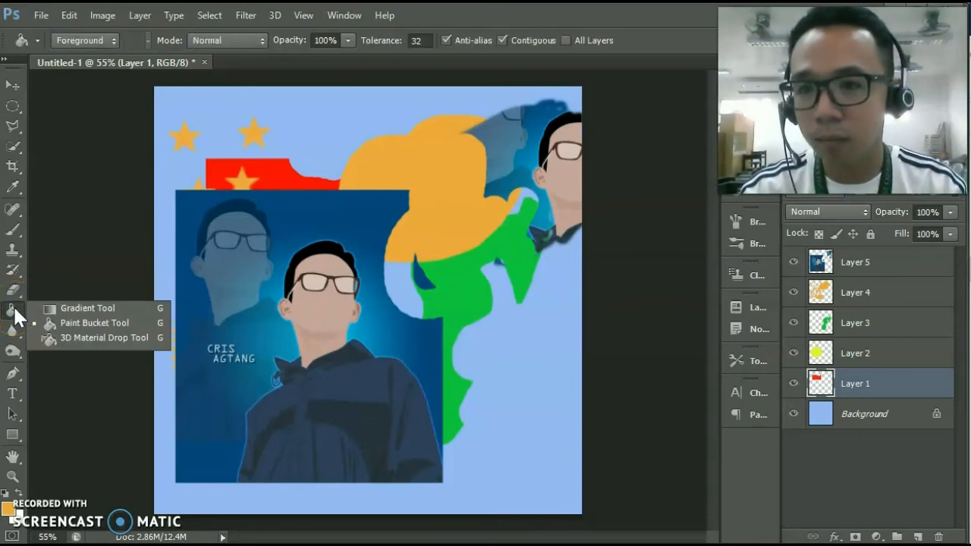
pyautogui.click(66, 323)
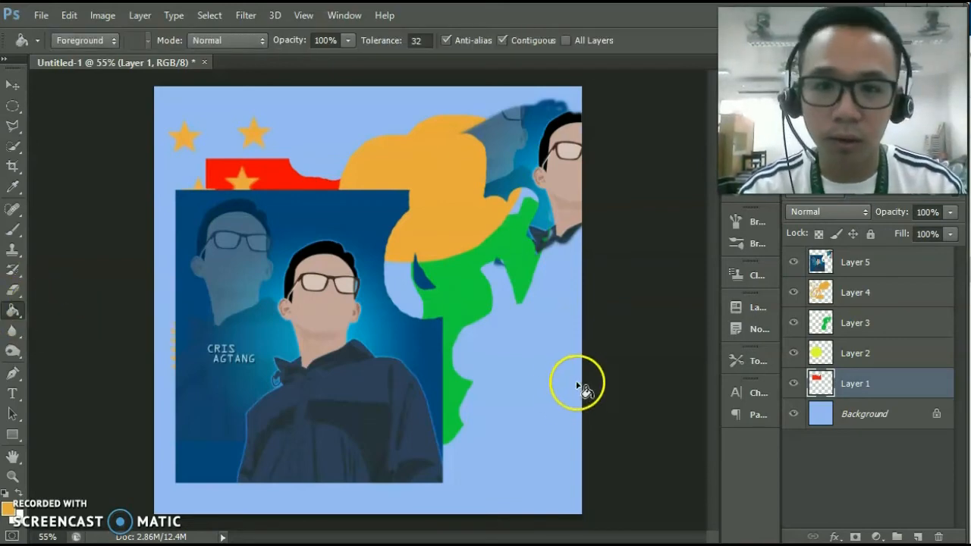
pyautogui.click(867, 422)
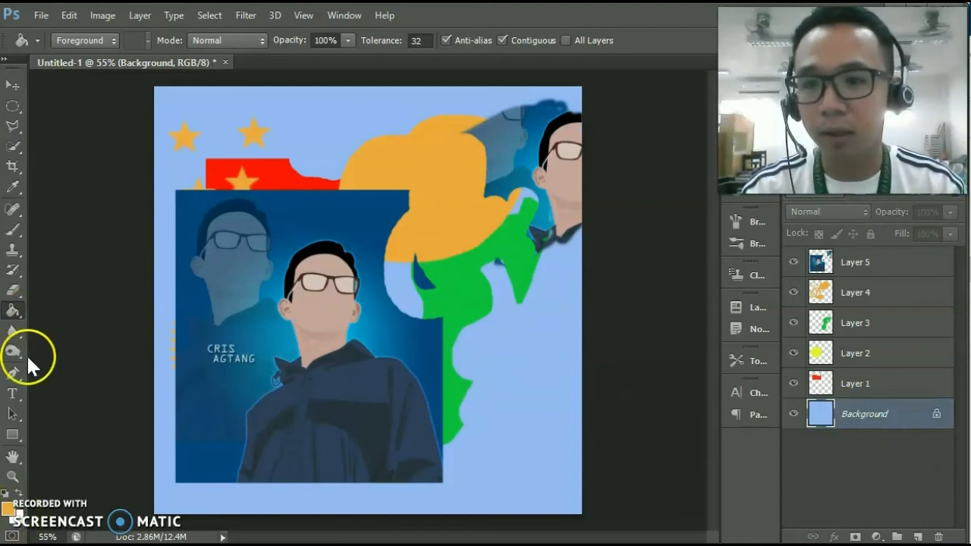
pyautogui.click(8, 507)
pyautogui.moveTo(647, 331)
pyautogui.mouseDown()
pyautogui.moveTo(609, 321)
pyautogui.moveTo(523, 322)
pyautogui.mouseUp()
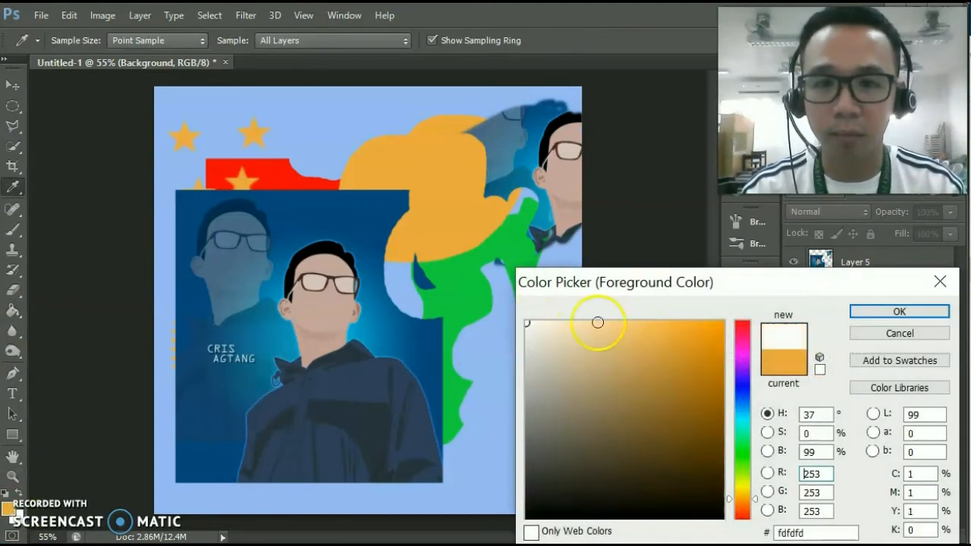
pyautogui.click(885, 307)
pyautogui.press('g')
pyautogui.click(555, 388)
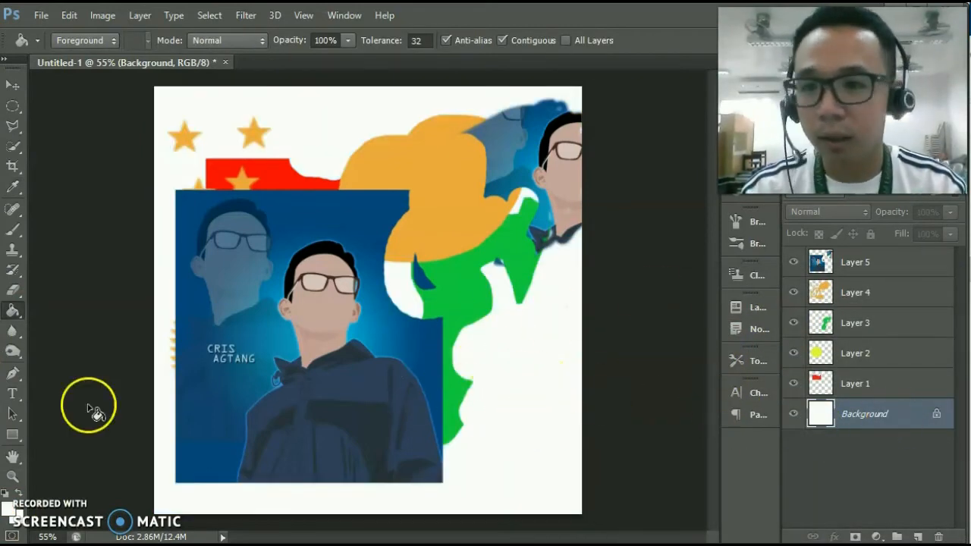
# Step: Fill the Background layer with the Spectrum preset as a linear gradient running diagonally from the upper left to the lower right
pyautogui.rightClick(12, 311)
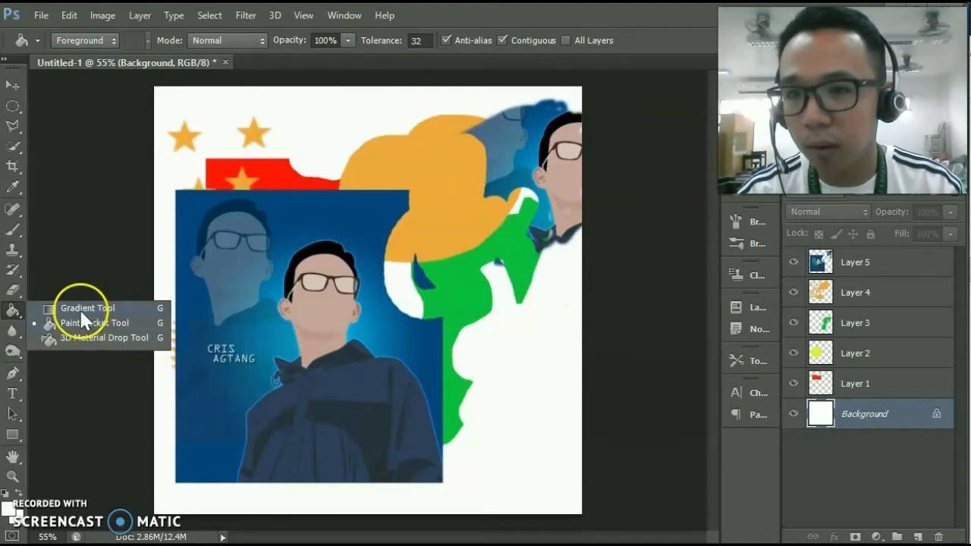
pyautogui.click(80, 308)
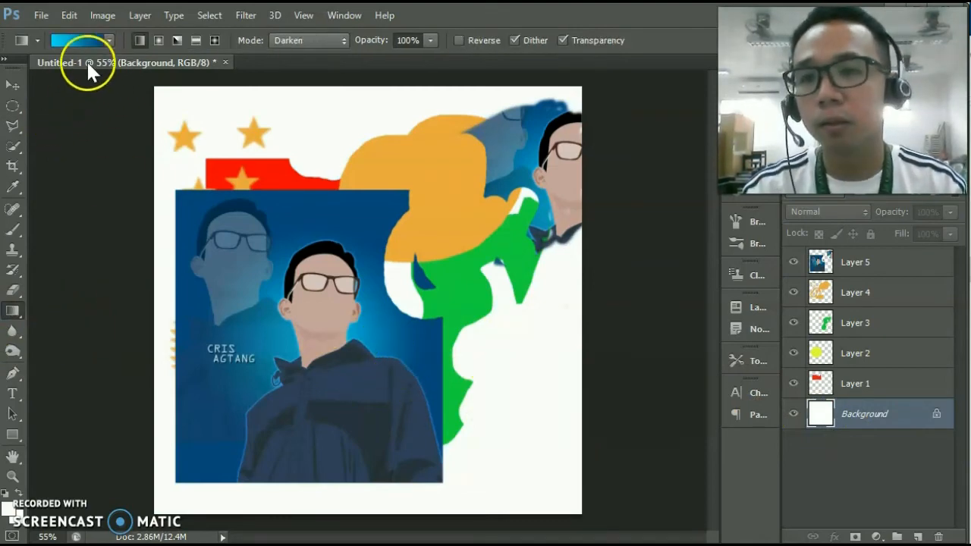
pyautogui.click(80, 39)
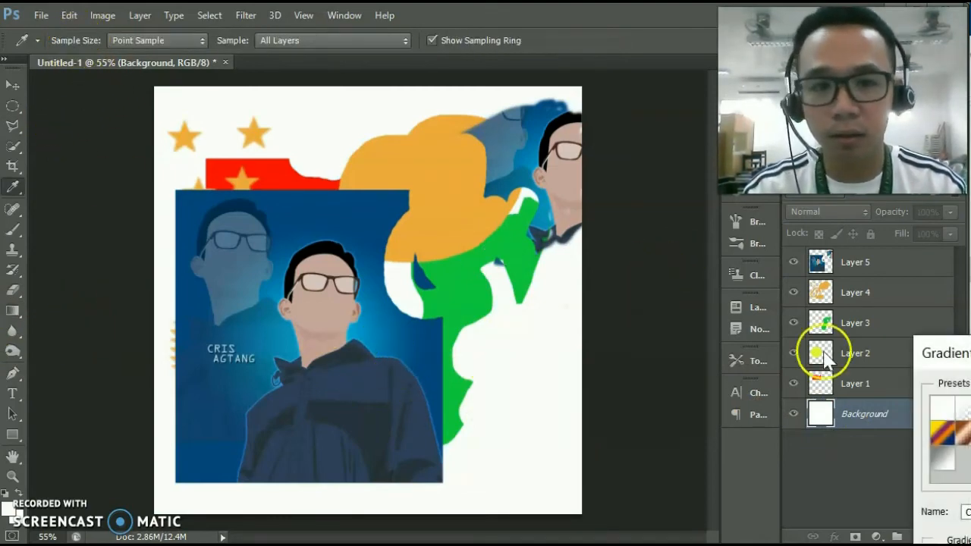
pyautogui.moveTo(941, 353); pyautogui.dragTo(540, 167)
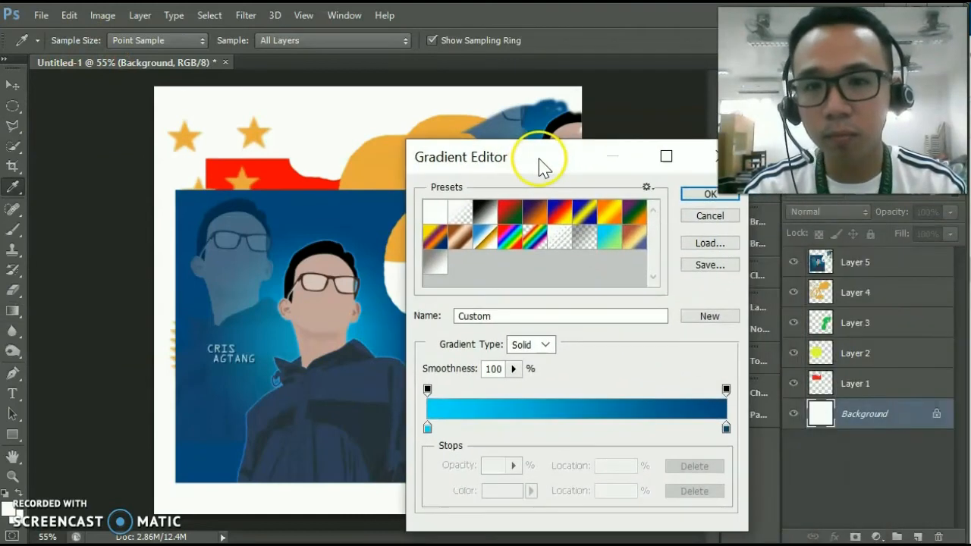
pyautogui.click(514, 246)
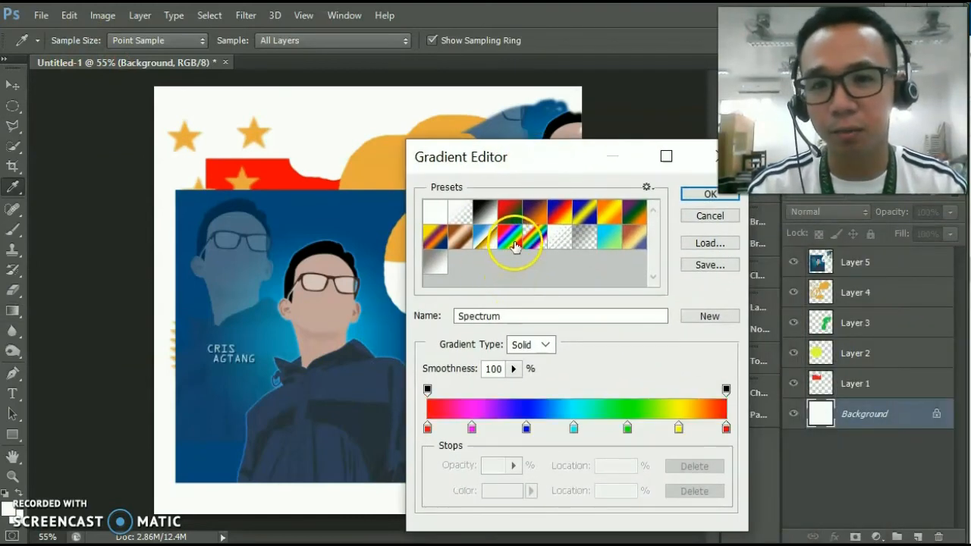
pyautogui.click(705, 195)
pyautogui.moveTo(195, 120); pyautogui.dragTo(534, 476)
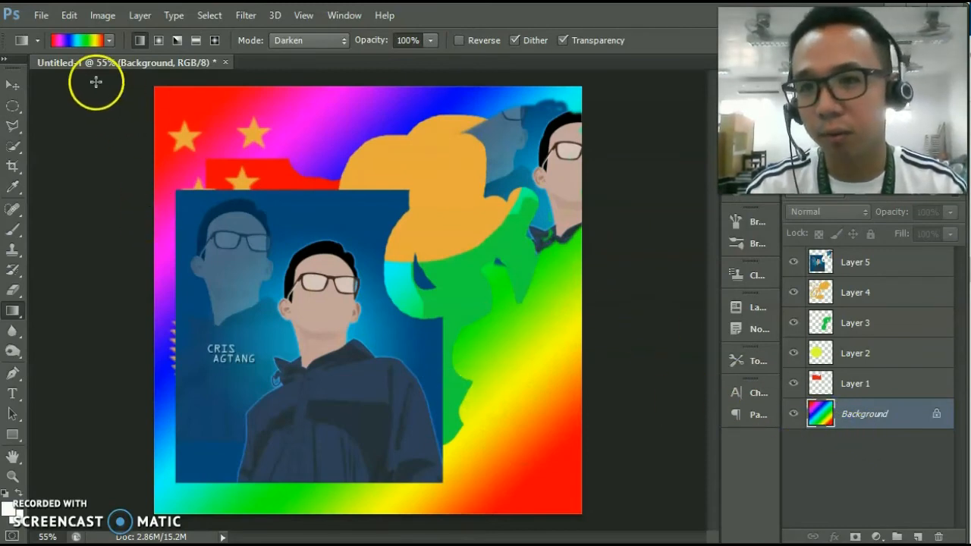
# Step: Recolor the Spectrum gradient's magenta stop at location 15% to blue #2f3ce2
pyautogui.click(78, 39)
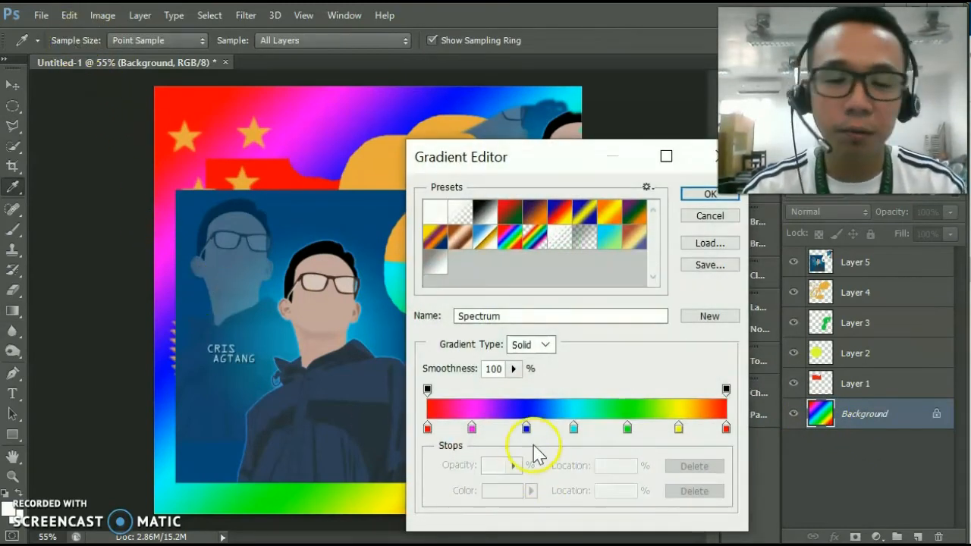
pyautogui.click(472, 429)
pyautogui.click(506, 494)
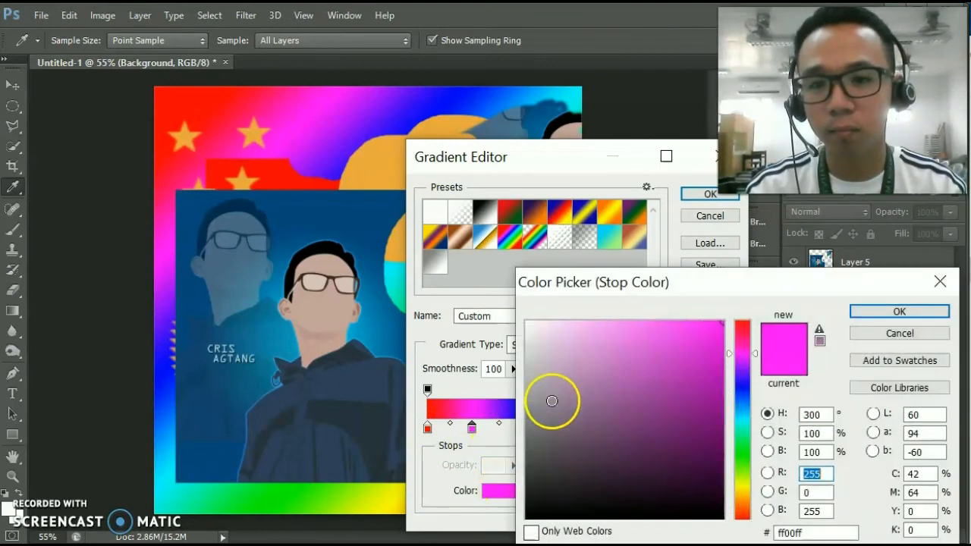
pyautogui.click(742, 389)
pyautogui.moveTo(714, 376); pyautogui.dragTo(681, 342)
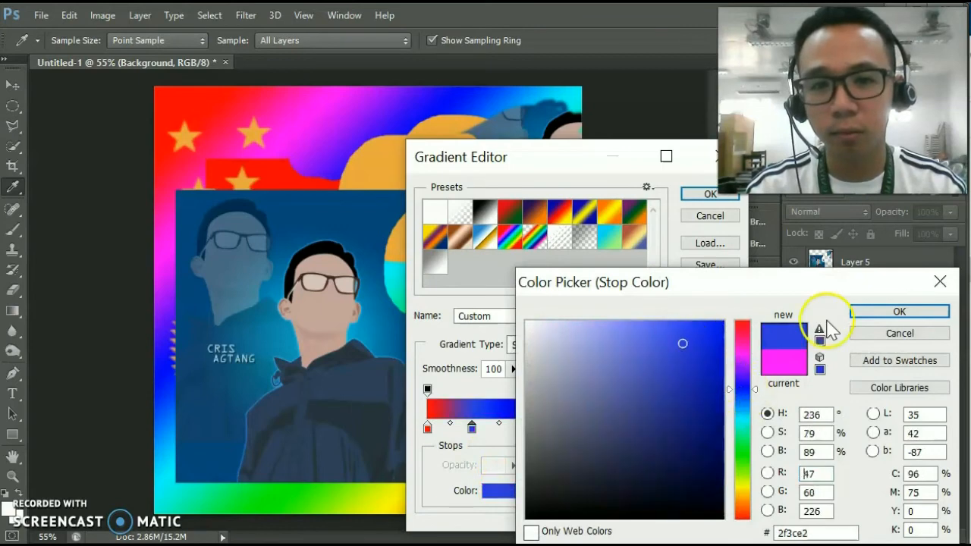
pyautogui.click(865, 312)
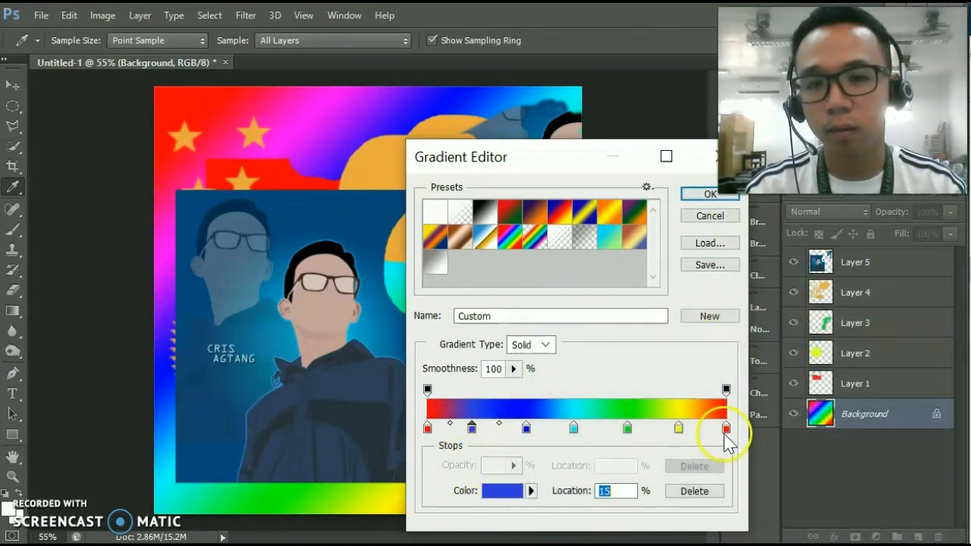
# Step: Recolor the Spectrum gradient's red end stop at location 100% to light blue #7783f3
pyautogui.click(726, 429)
pyautogui.click(502, 490)
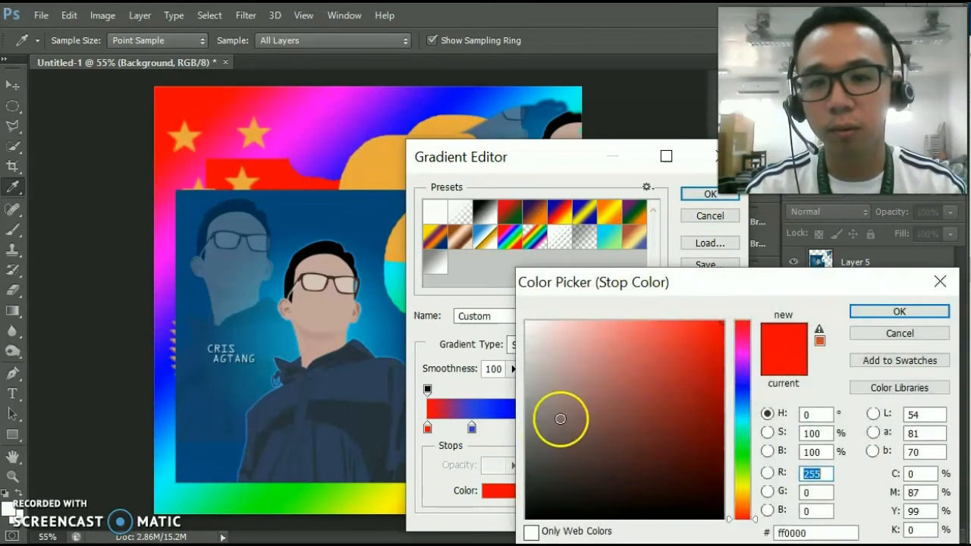
pyautogui.click(747, 390)
pyautogui.moveTo(646, 335); pyautogui.dragTo(627, 330)
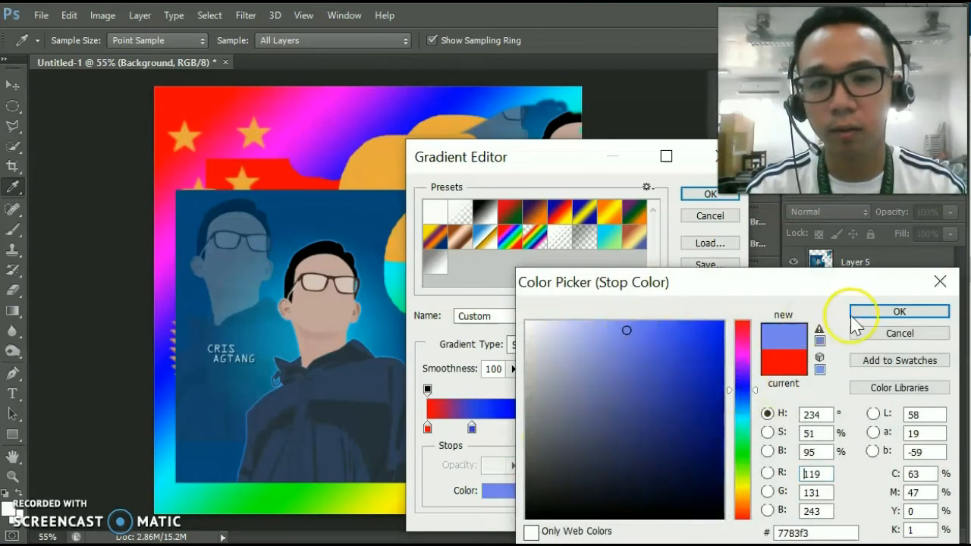
pyautogui.click(865, 311)
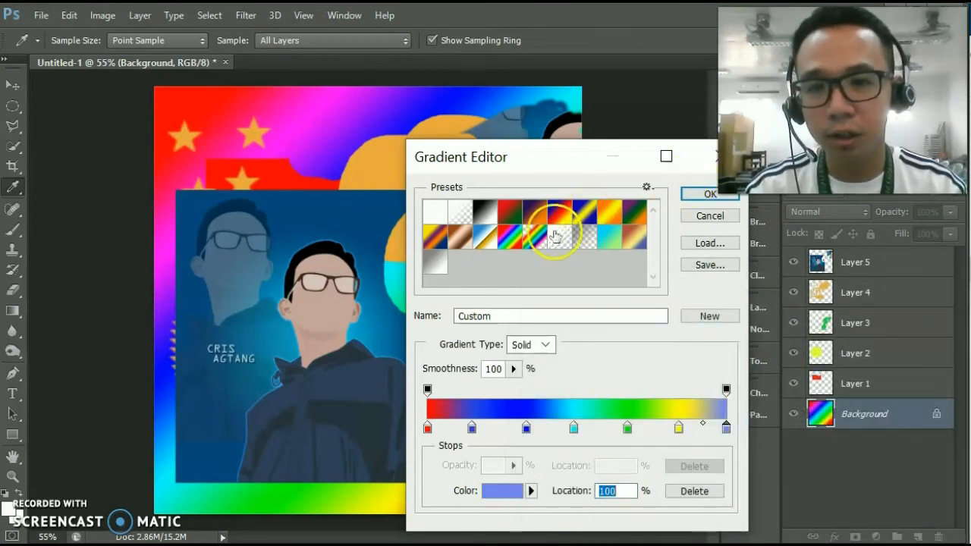
# Step: Choose the Red, Green gradient preset, change its green end stop to blue #1c18c3 and accept the gradient
pyautogui.click(510, 216)
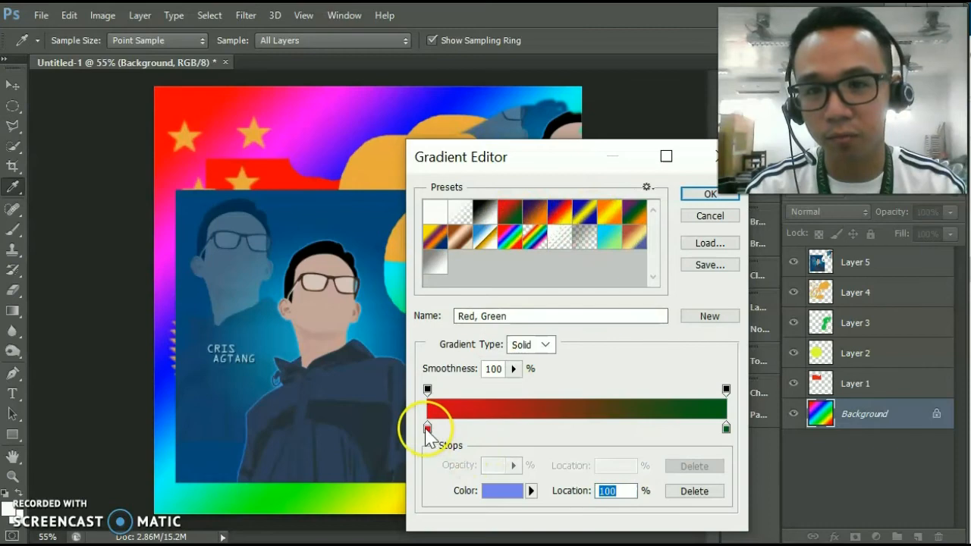
pyautogui.click(427, 430)
pyautogui.click(492, 492)
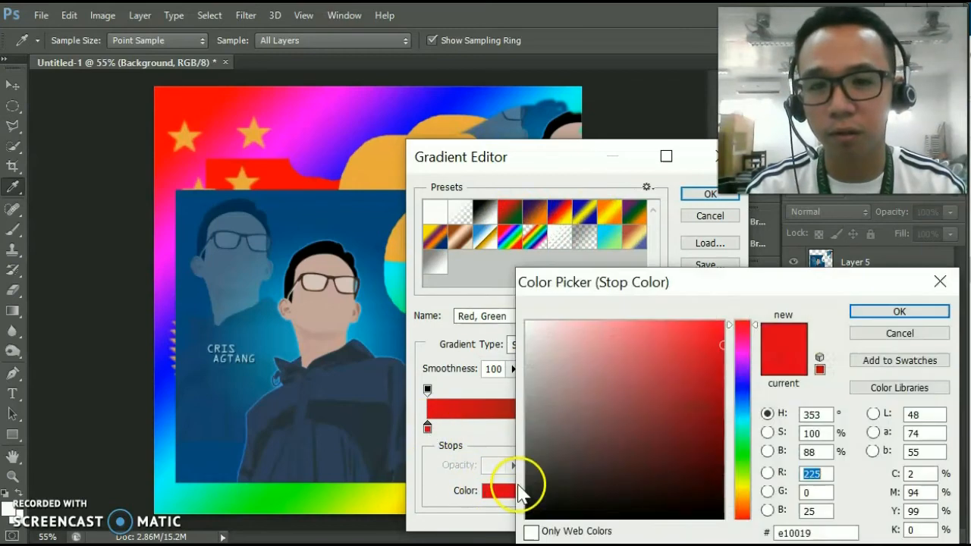
pyautogui.click(854, 334)
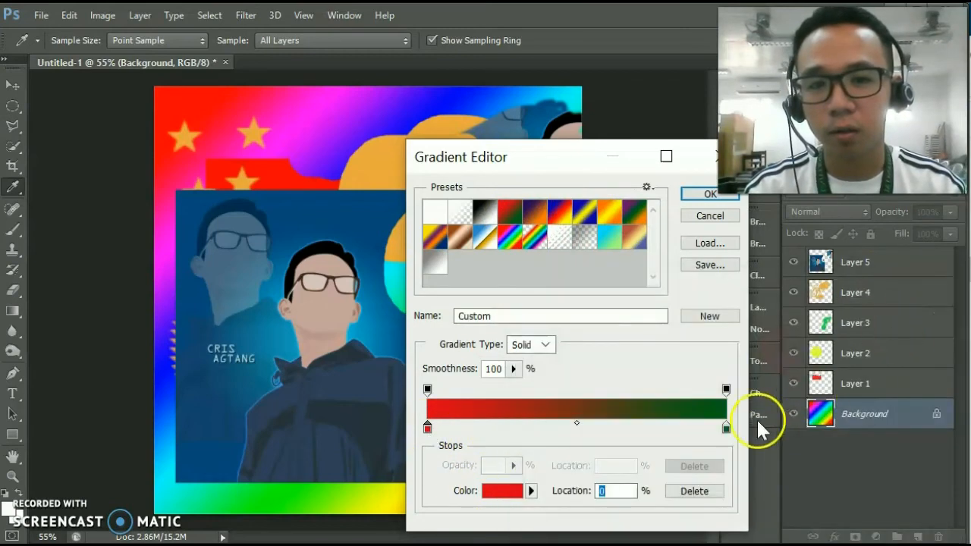
pyautogui.click(726, 430)
pyautogui.click(507, 494)
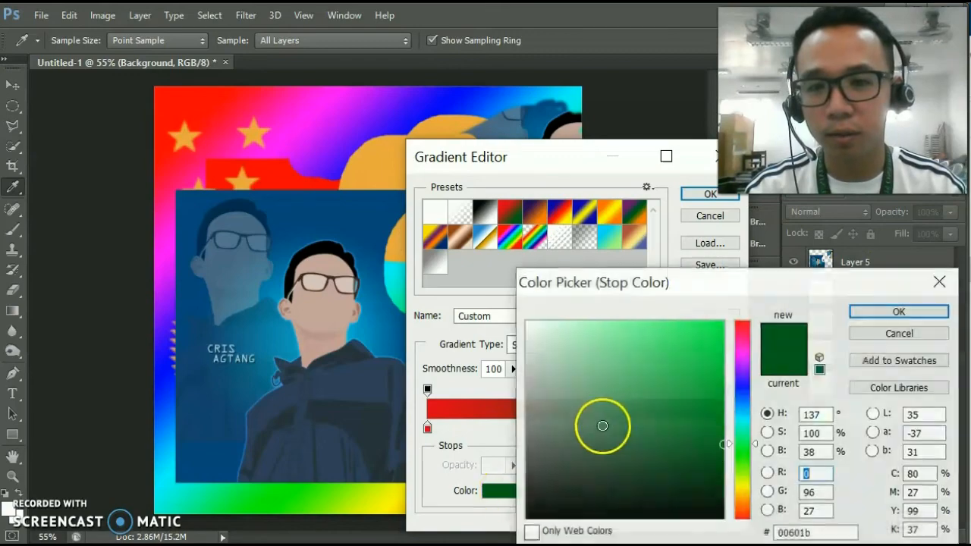
pyautogui.click(742, 386)
pyautogui.click(699, 367)
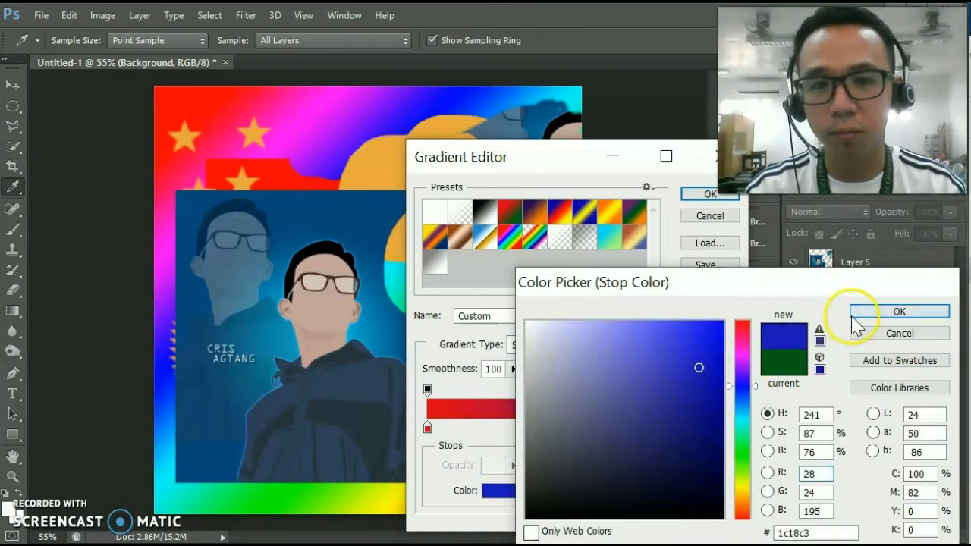
pyautogui.click(880, 312)
pyautogui.click(694, 195)
# Step: Draw several overlapping linear red-to-blue gradients diagonally across the Background layer in Darken mode
pyautogui.moveTo(189, 113); pyautogui.dragTo(544, 465)
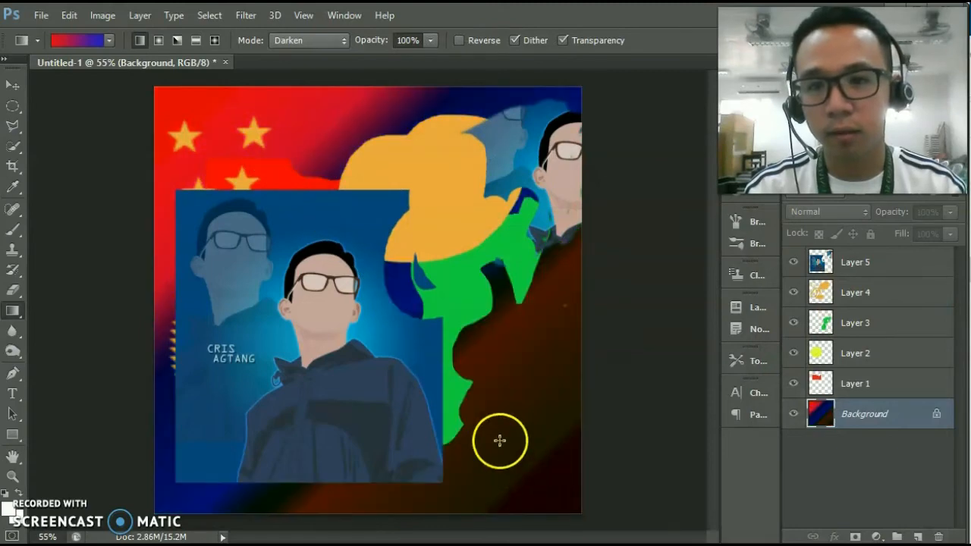
pyautogui.moveTo(449, 118); pyautogui.dragTo(168, 460)
pyautogui.moveTo(217, 109); pyautogui.dragTo(263, 152)
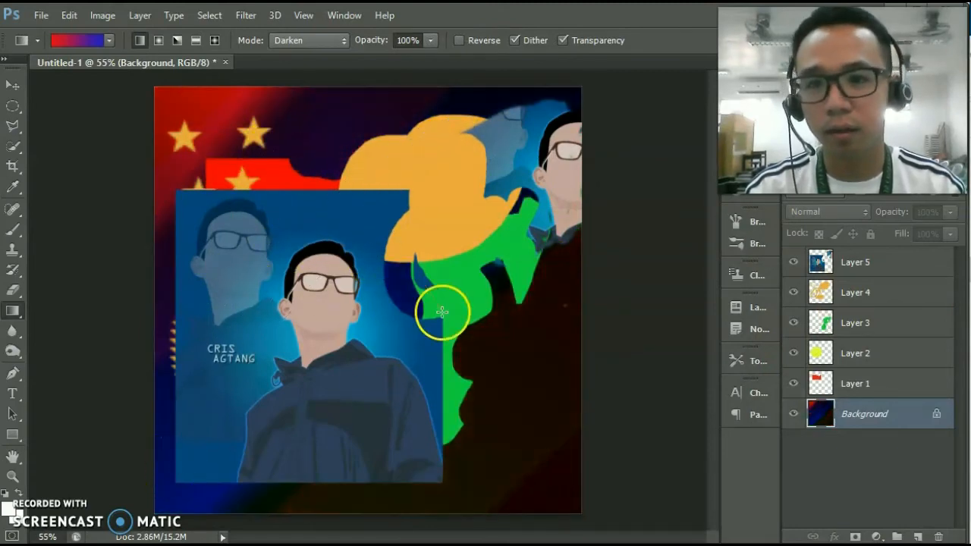
pyautogui.moveTo(548, 385); pyautogui.dragTo(210, 134)
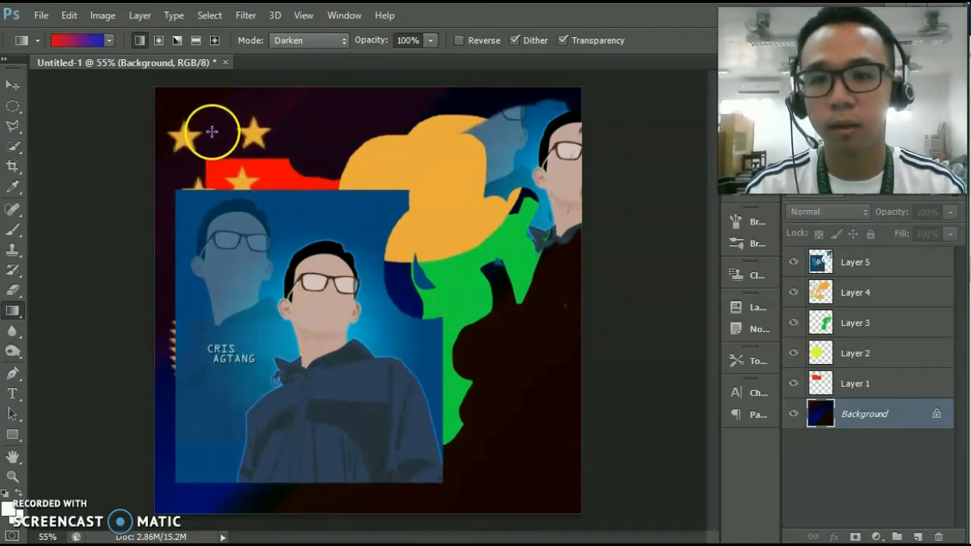
pyautogui.moveTo(255, 169); pyautogui.dragTo(561, 491)
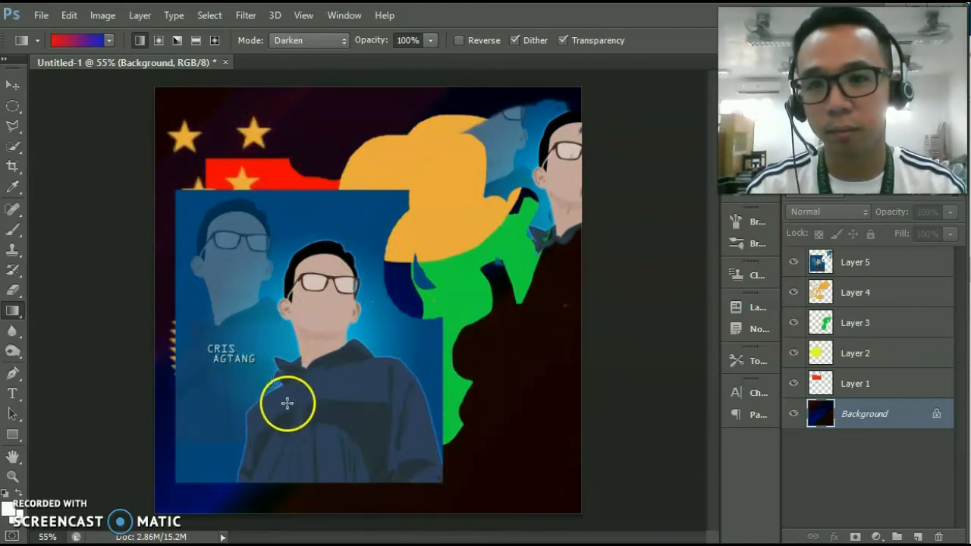
# Step: Blur the central portrait's face on Layer 5 with the 81 px Blur tool, and reduce the brush size to 62 px
pyautogui.moveTo(13, 332); pyautogui.dragTo(60, 328)
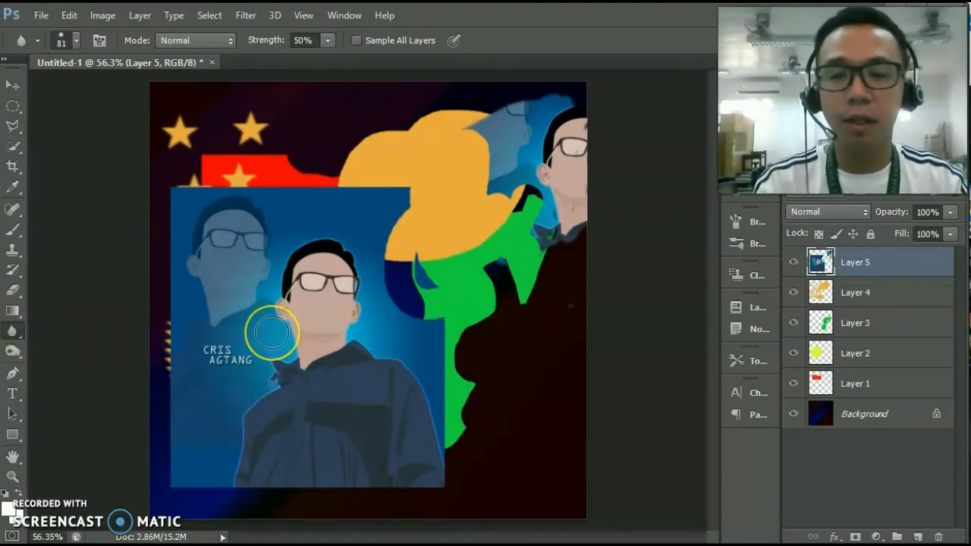
pyautogui.moveTo(305, 324)
pyautogui.mouseDown()
pyautogui.moveTo(276, 318)
pyautogui.moveTo(339, 299)
pyautogui.moveTo(328, 272)
pyautogui.moveTo(337, 318)
pyautogui.moveTo(326, 262)
pyautogui.moveTo(287, 320)
pyautogui.moveTo(373, 291)
pyautogui.moveTo(297, 315)
pyautogui.moveTo(317, 307)
pyautogui.moveTo(328, 274)
pyautogui.moveTo(271, 296)
pyautogui.moveTo(339, 289)
pyautogui.moveTo(310, 271)
pyautogui.mouseUp()
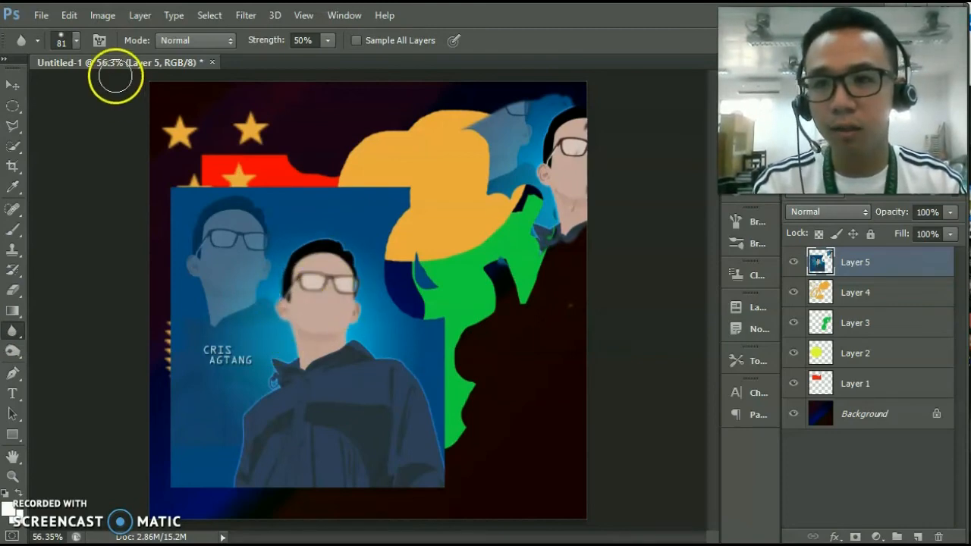
pyautogui.click(75, 40)
pyautogui.moveTo(84, 88); pyautogui.dragTo(65, 88)
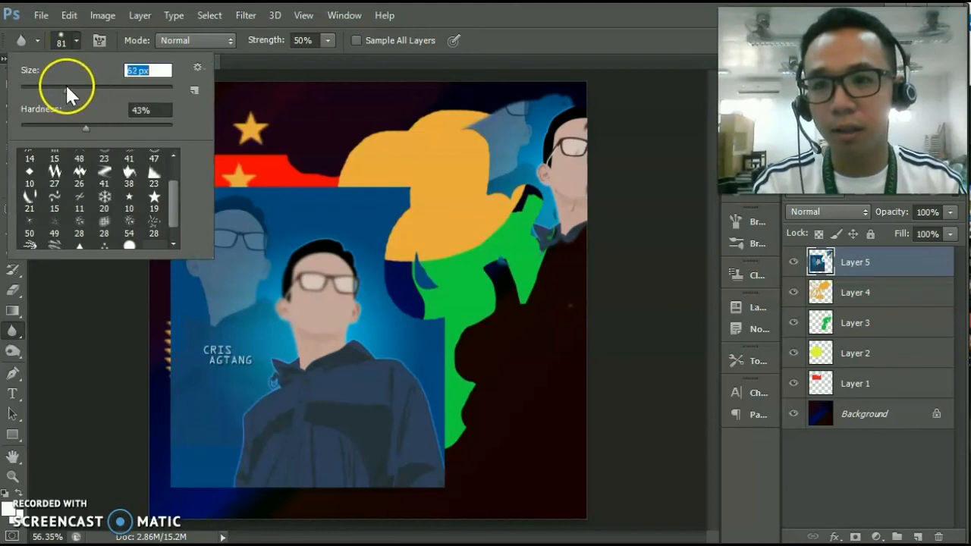
pyautogui.click(271, 275)
# Step: Sharpen the white lettering on Layer 5 with the Sharpen tool, and smear the lettering and portrait faces with the Smudge tool
pyautogui.moveTo(12, 331)
pyautogui.mouseDown()
pyautogui.moveTo(84, 361)
pyautogui.moveTo(80, 345)
pyautogui.mouseUp()
pyautogui.moveTo(215, 364)
pyautogui.mouseDown()
pyautogui.moveTo(227, 342)
pyautogui.moveTo(235, 356)
pyautogui.moveTo(217, 357)
pyautogui.mouseUp()
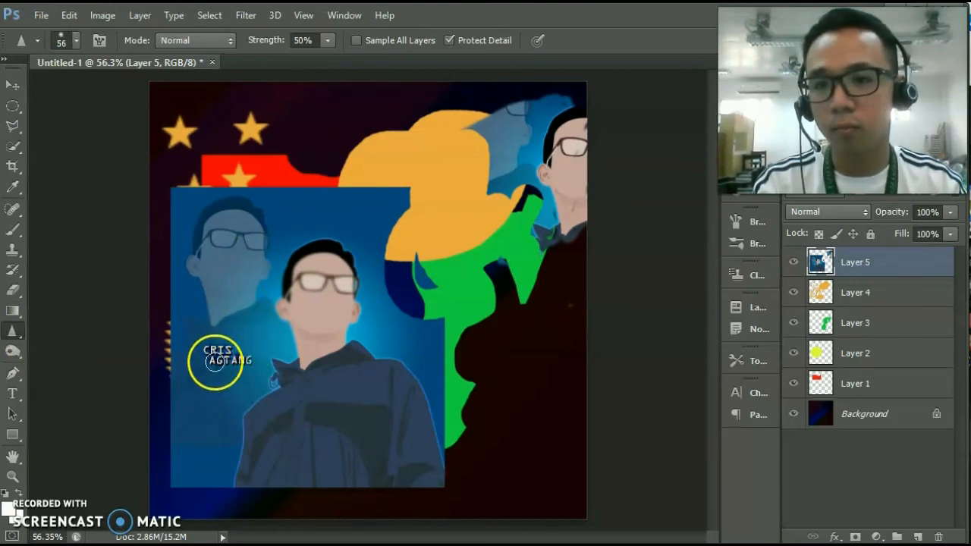
pyautogui.moveTo(15, 331); pyautogui.dragTo(73, 364)
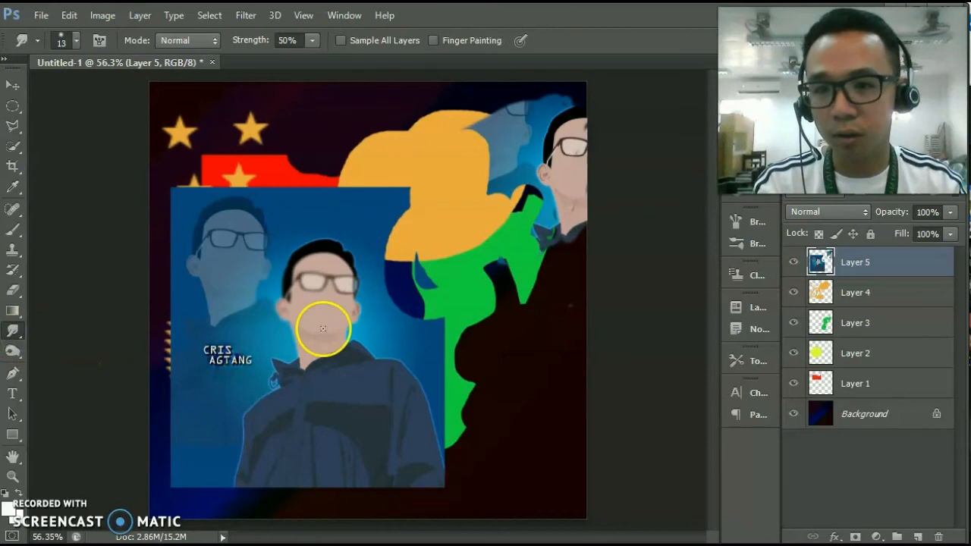
pyautogui.moveTo(238, 341)
pyautogui.mouseDown()
pyautogui.moveTo(198, 351)
pyautogui.moveTo(261, 361)
pyautogui.moveTo(203, 367)
pyautogui.moveTo(263, 367)
pyautogui.moveTo(240, 333)
pyautogui.mouseUp()
pyautogui.moveTo(369, 278)
pyautogui.mouseDown()
pyautogui.moveTo(296, 300)
pyautogui.moveTo(312, 312)
pyautogui.moveTo(262, 342)
pyautogui.moveTo(408, 284)
pyautogui.moveTo(290, 243)
pyautogui.moveTo(219, 290)
pyautogui.moveTo(324, 313)
pyautogui.moveTo(206, 376)
pyautogui.moveTo(356, 288)
pyautogui.moveTo(264, 303)
pyautogui.moveTo(228, 330)
pyautogui.mouseUp()
pyautogui.rightClick(19, 336)
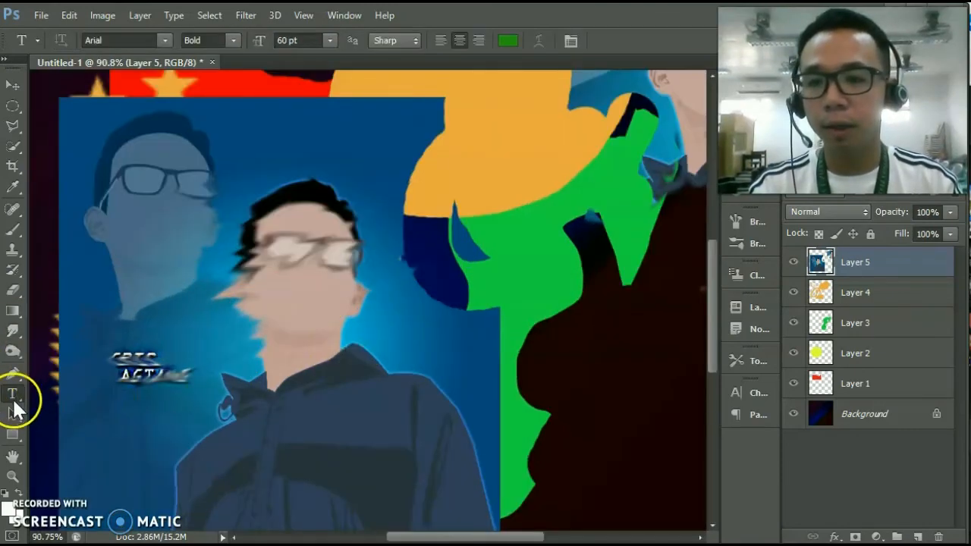
# Step: Add a green 60 pt Arial Bold text box containing the first name in capitals, and place it over the portrait's lower face
pyautogui.moveTo(189, 251); pyautogui.dragTo(330, 314)
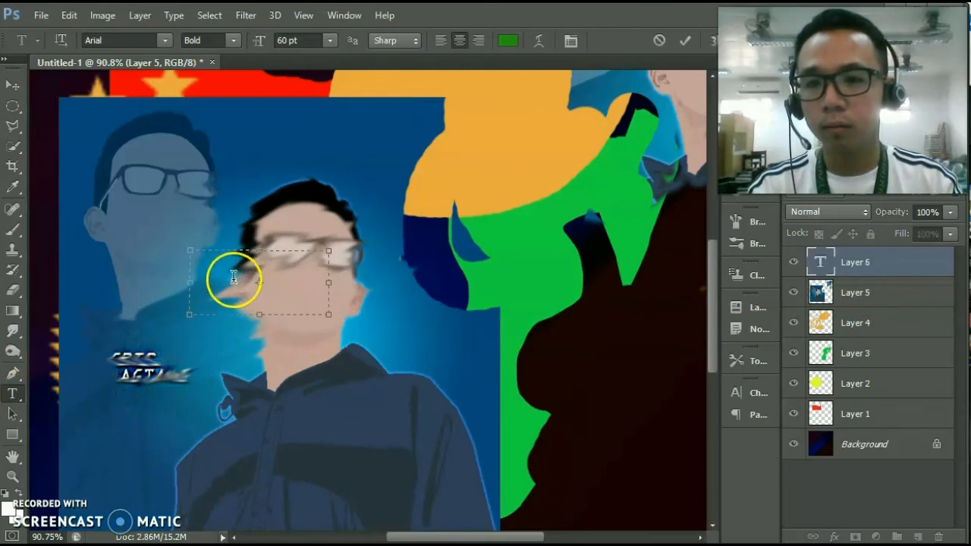
pyautogui.write('C')
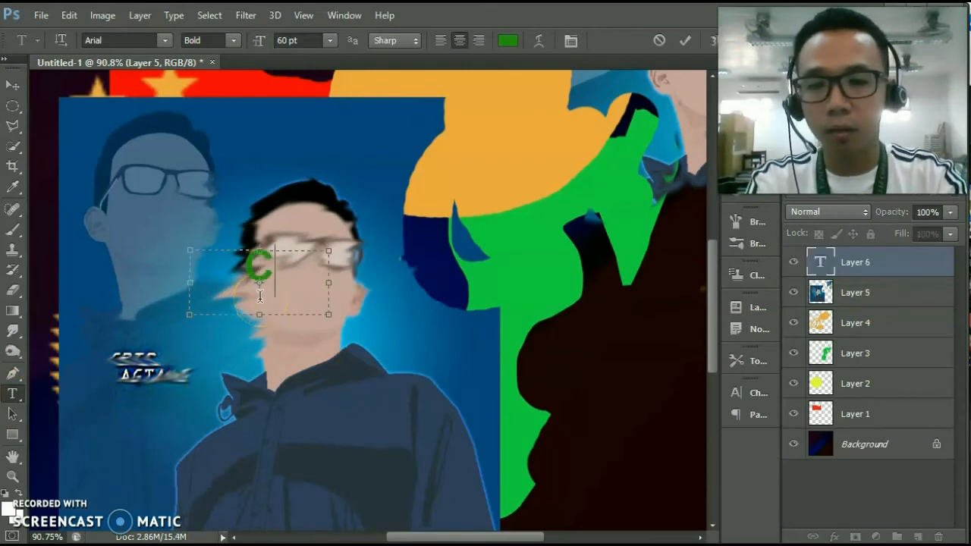
pyautogui.write('RIS')
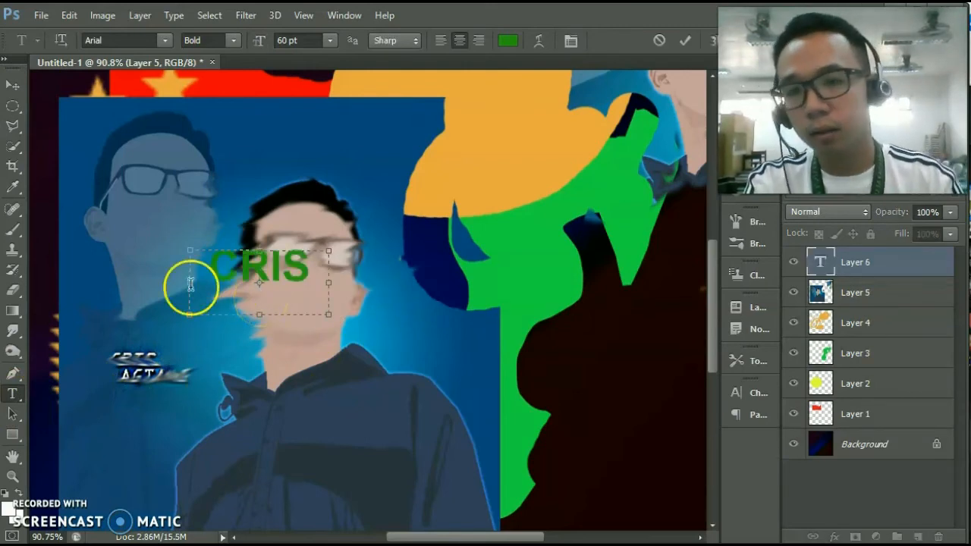
pyautogui.click(12, 86)
pyautogui.moveTo(280, 271); pyautogui.dragTo(324, 310)
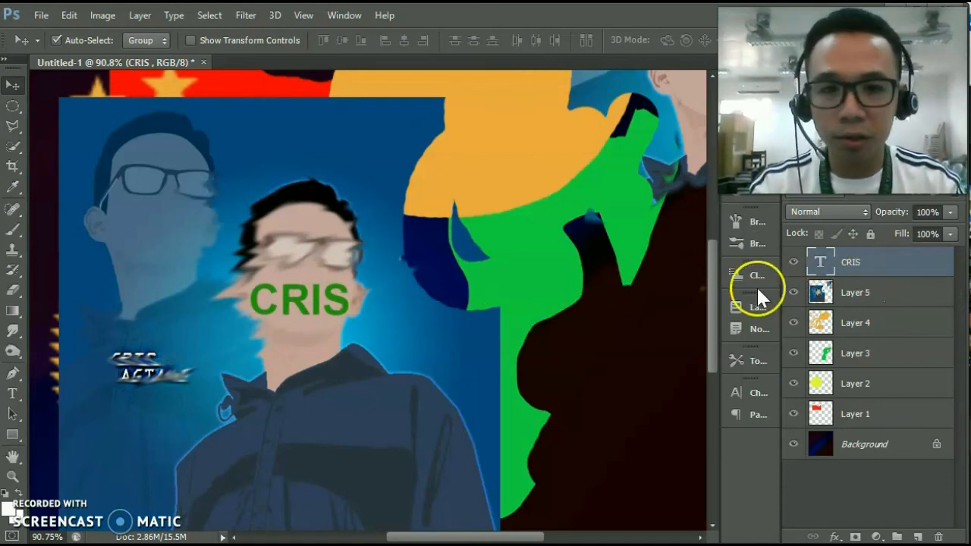
# Step: Move the name text layer back to the top of the layer stack and shift the text slightly to the right
pyautogui.rightClick(860, 264)
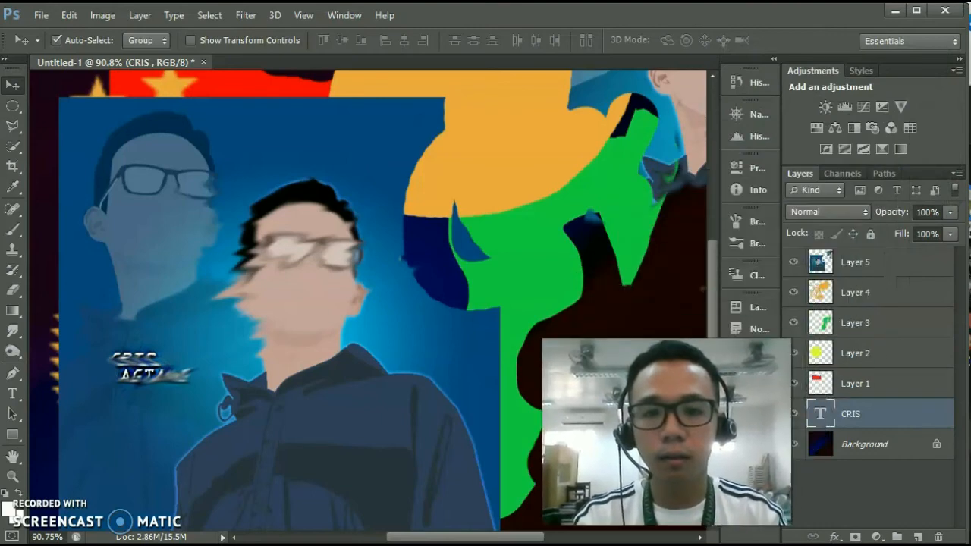
pyautogui.moveTo(827, 413); pyautogui.dragTo(864, 251)
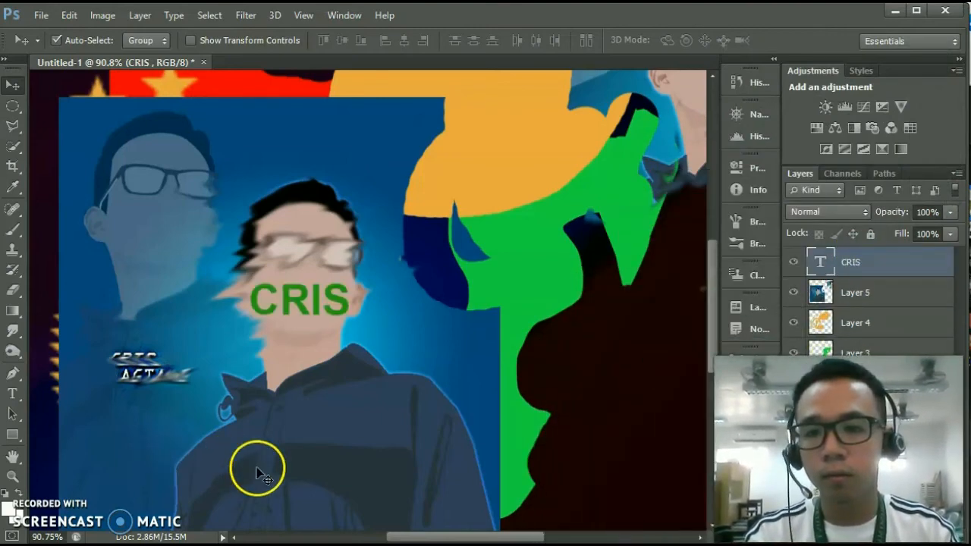
pyautogui.moveTo(255, 468); pyautogui.dragTo(263, 468)
# Step: Open the name text layer's Blending Options and keep the text in view beside the Layer Style dialog
pyautogui.rightClick(874, 262)
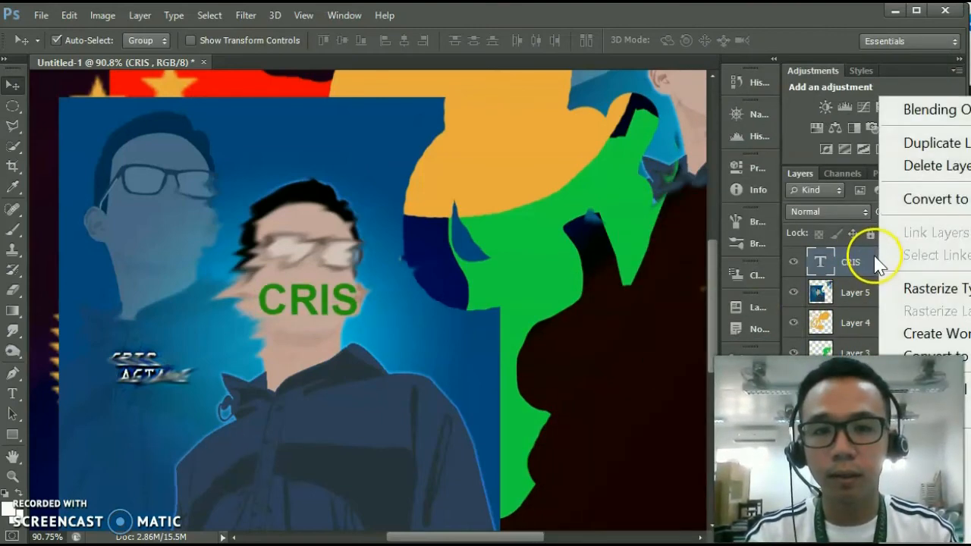
pyautogui.click(927, 112)
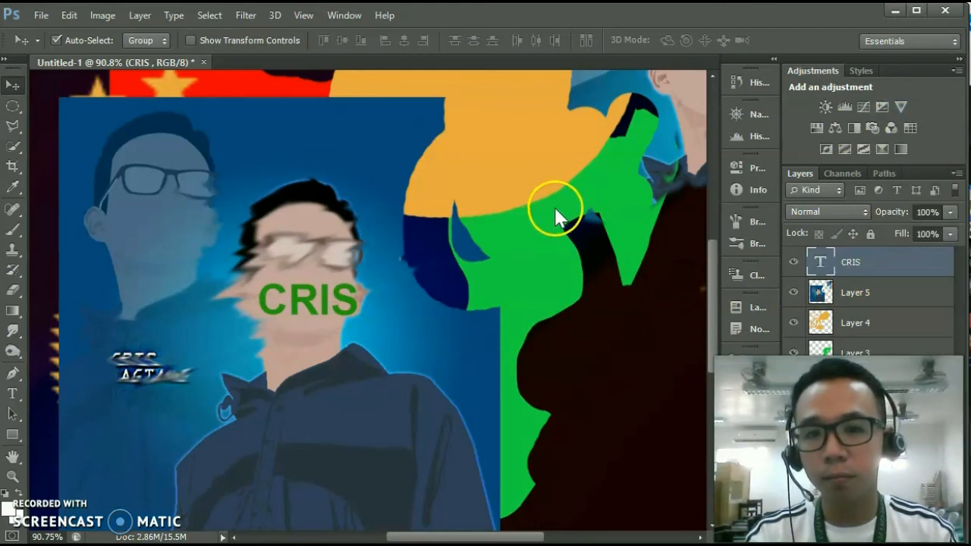
pyautogui.moveTo(546, 141); pyautogui.dragTo(539, 121)
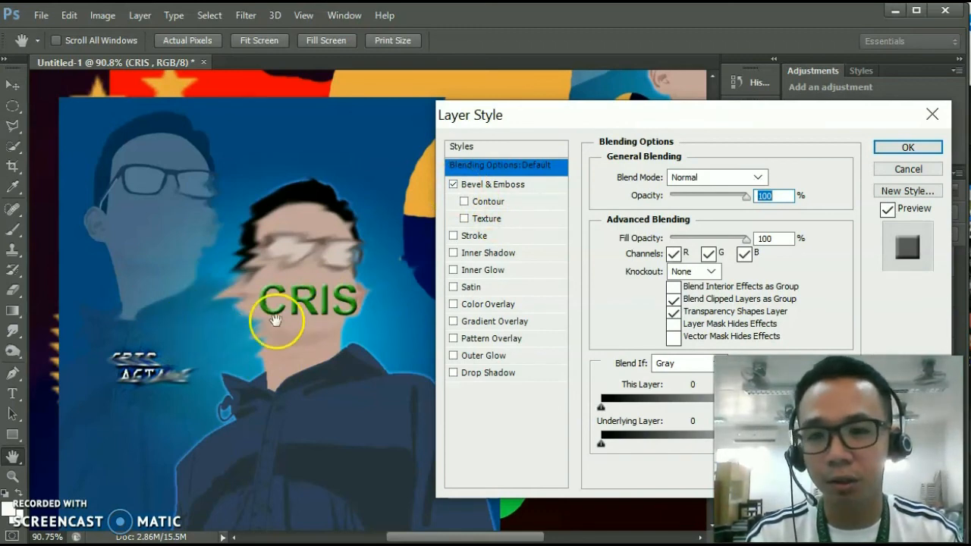
# Step: Preview Bevel & Emboss and its Contour option on the green name text, and switch both off again
pyautogui.click(453, 185)
pyautogui.click(464, 202)
pyautogui.click(464, 202)
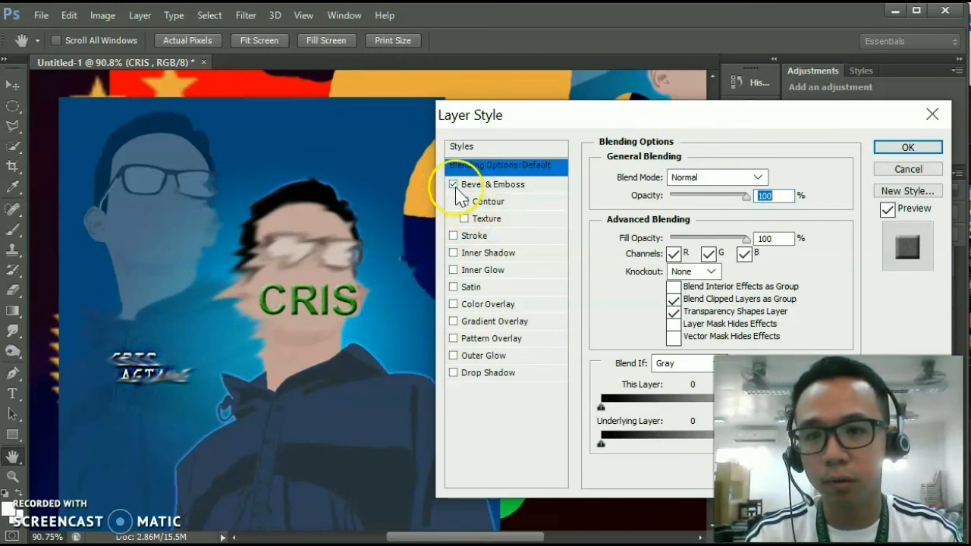
pyautogui.click(453, 186)
# Step: Try the Stroke and Inner Shadow effects on the name text one after the other, switching each off again
pyautogui.click(453, 236)
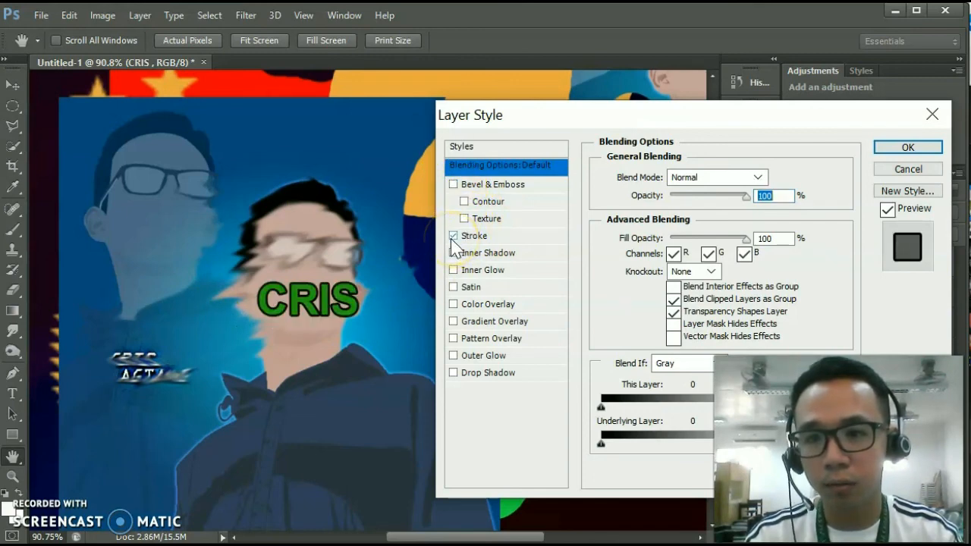
pyautogui.click(453, 236)
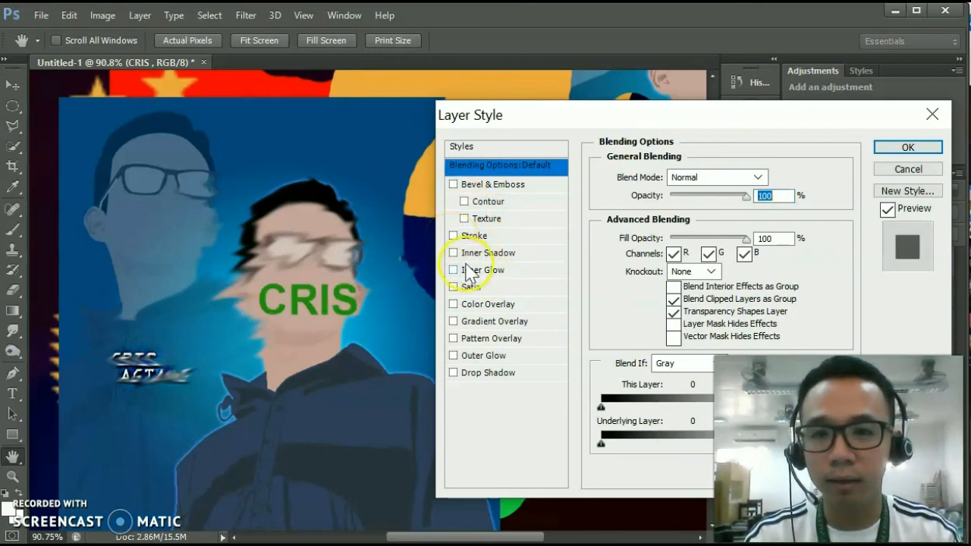
pyautogui.click(454, 253)
pyautogui.click(454, 255)
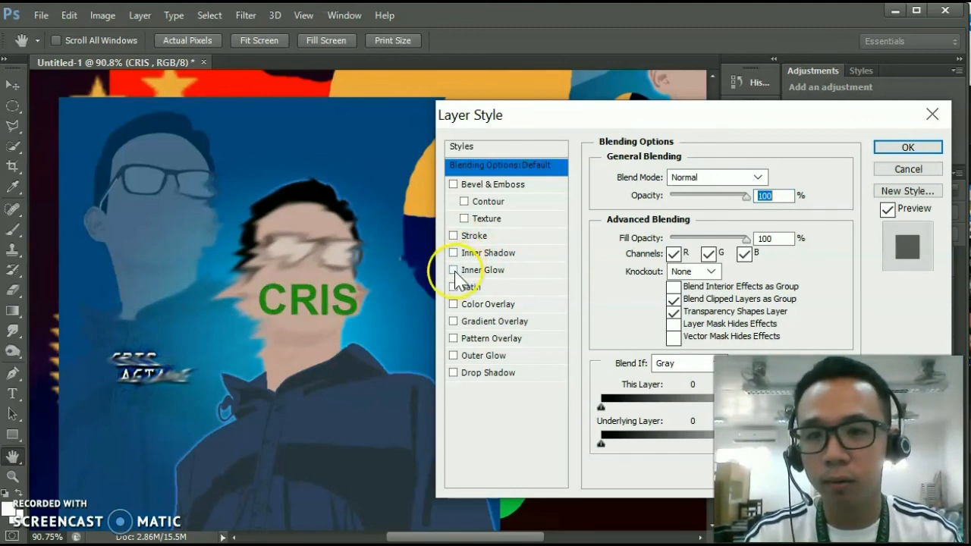
# Step: Try the Satin effect and a red Color Overlay on the name text, and switch both off again
pyautogui.click(453, 288)
pyautogui.click(454, 305)
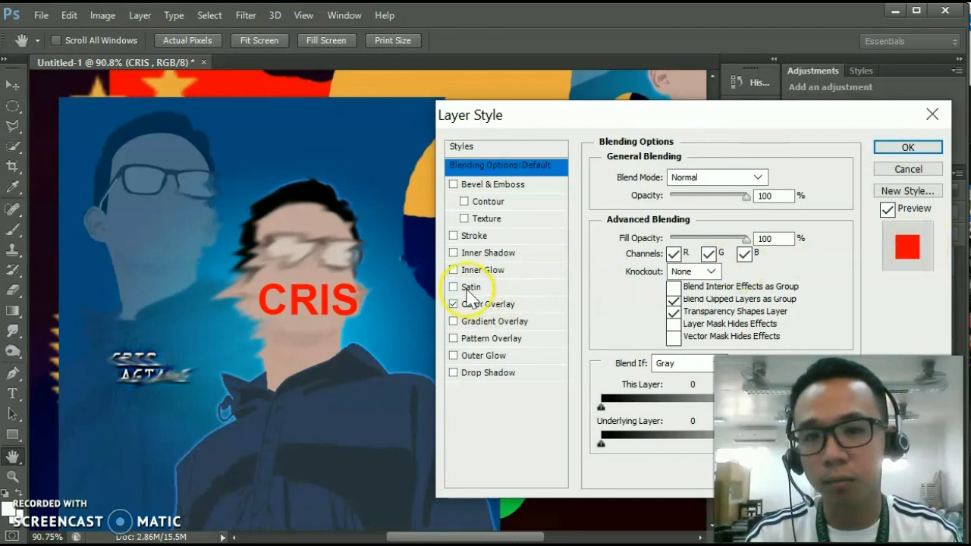
pyautogui.click(453, 304)
pyautogui.click(453, 304)
pyautogui.click(454, 304)
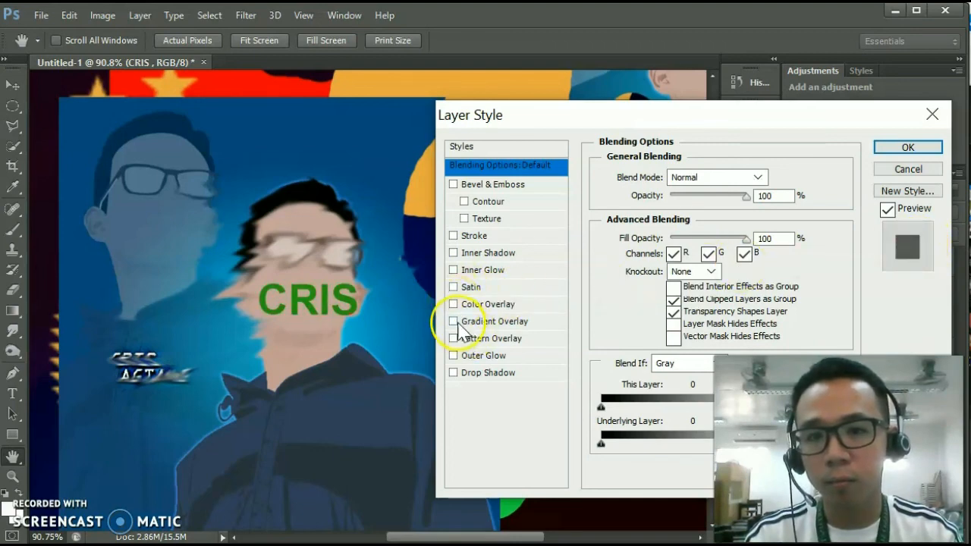
# Step: Try a Gradient Overlay and a Pattern Overlay on the name text, switching each off again
pyautogui.click(454, 322)
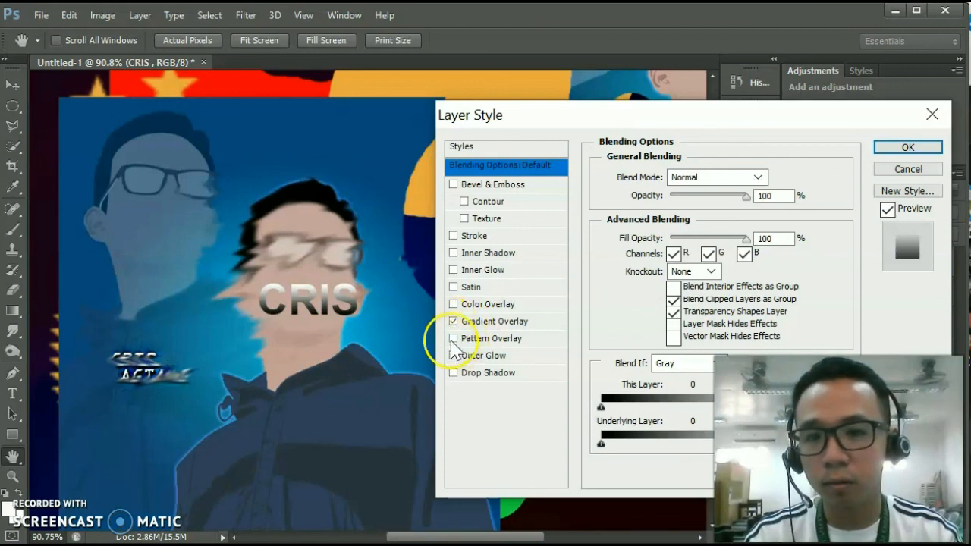
pyautogui.click(454, 322)
pyautogui.click(453, 337)
pyautogui.click(454, 339)
# Step: Try Outer Glow and Drop Shadow on the name text, and accept the Layer Style dialog with all effects off
pyautogui.click(455, 356)
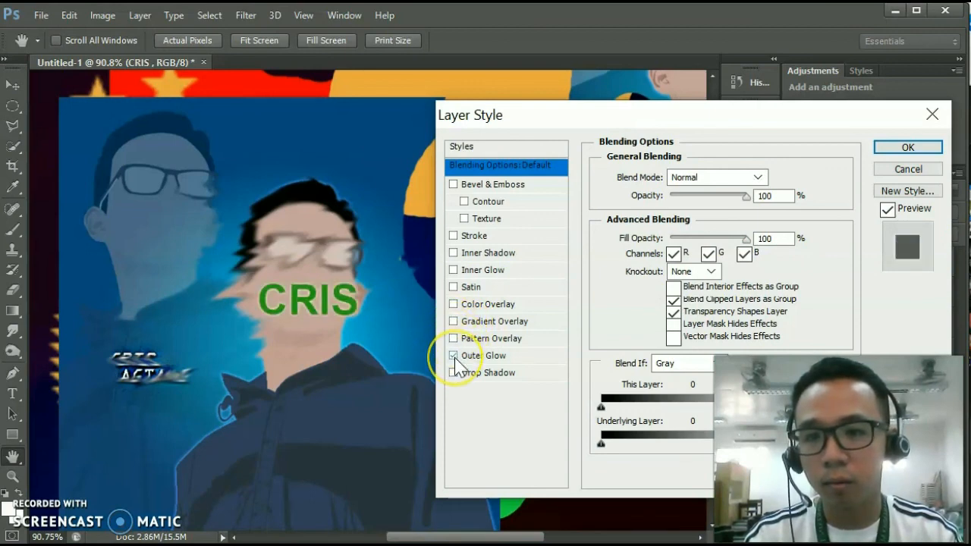
pyautogui.click(454, 356)
pyautogui.click(454, 373)
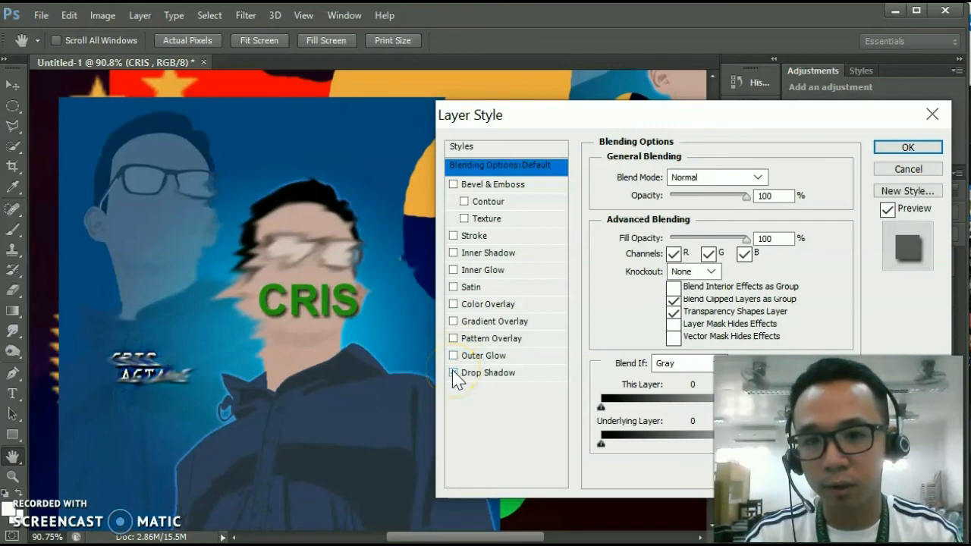
pyautogui.click(454, 374)
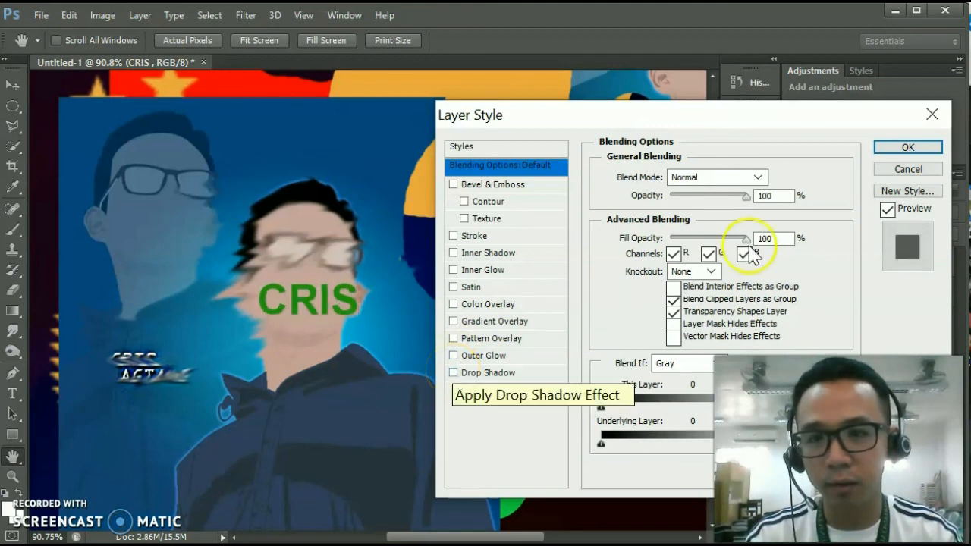
pyautogui.click(908, 147)
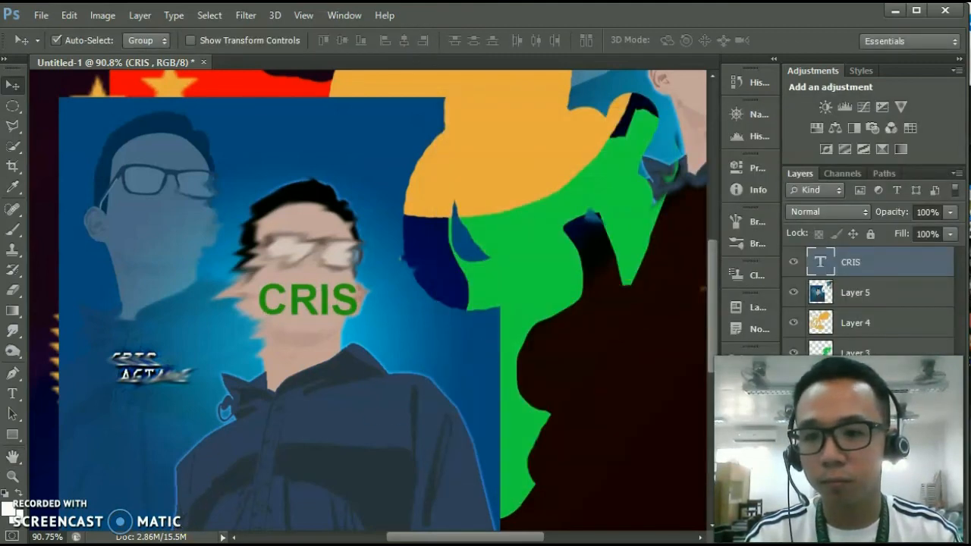
# Step: Activate the Rectangle tool for drawing a shape on the canvas
pyautogui.press('u')
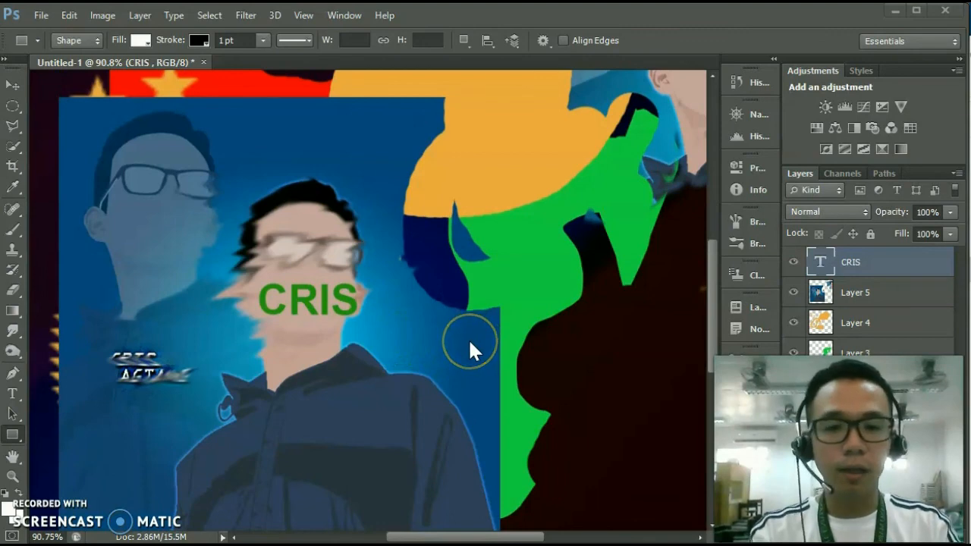